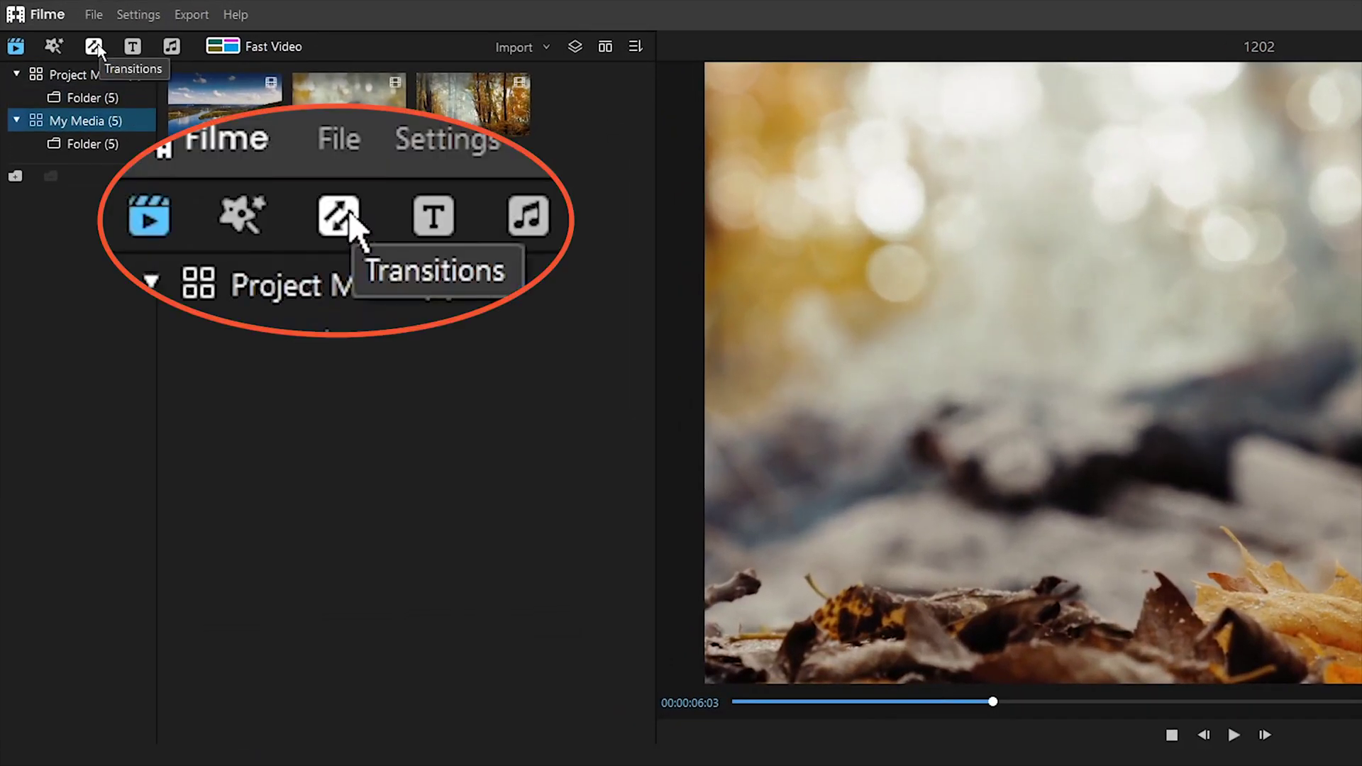
Place the InvertedPageCurl transition between Video 1 and Video 2, and play the joined clips
left_click(94, 47)
left_click_drag(654, 138, 672, 464)
left_click_drag(225, 201, 381, 765)
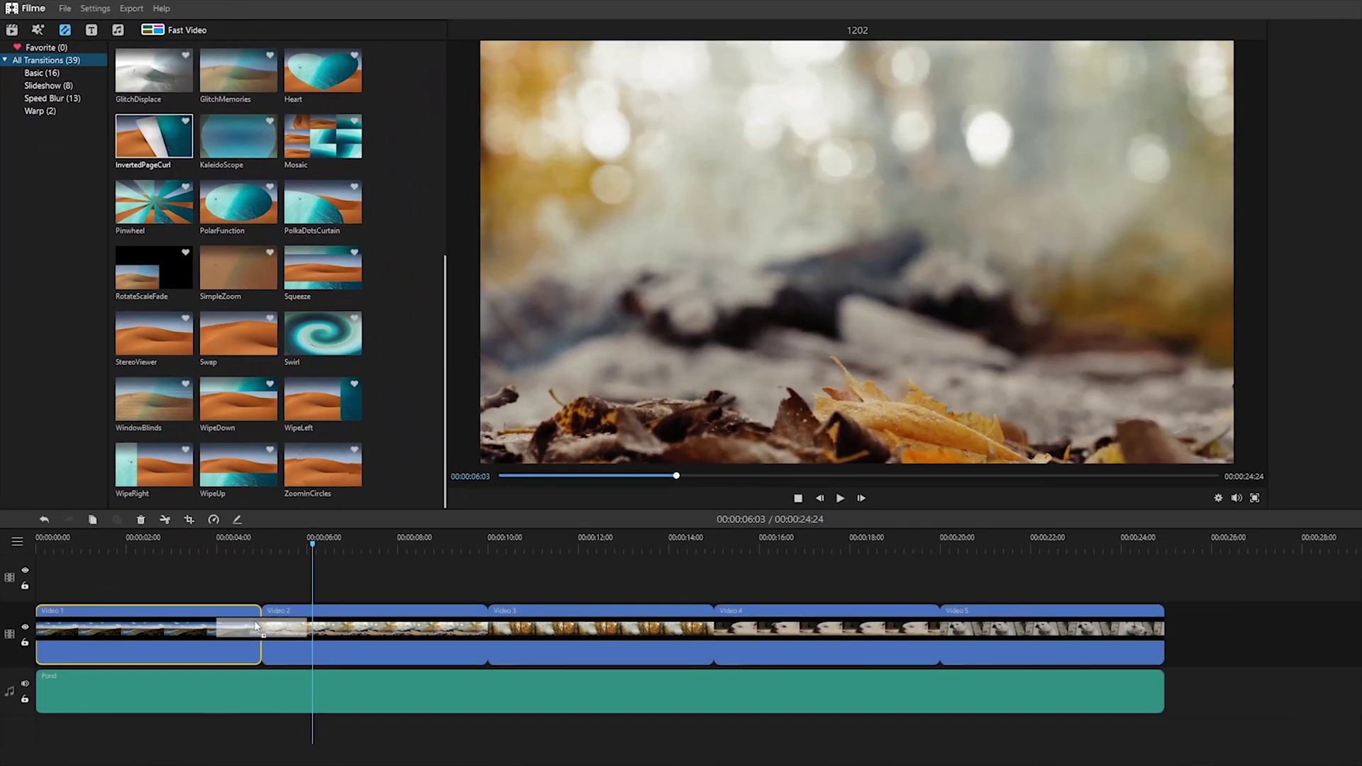
left_click(197, 554)
key("space")
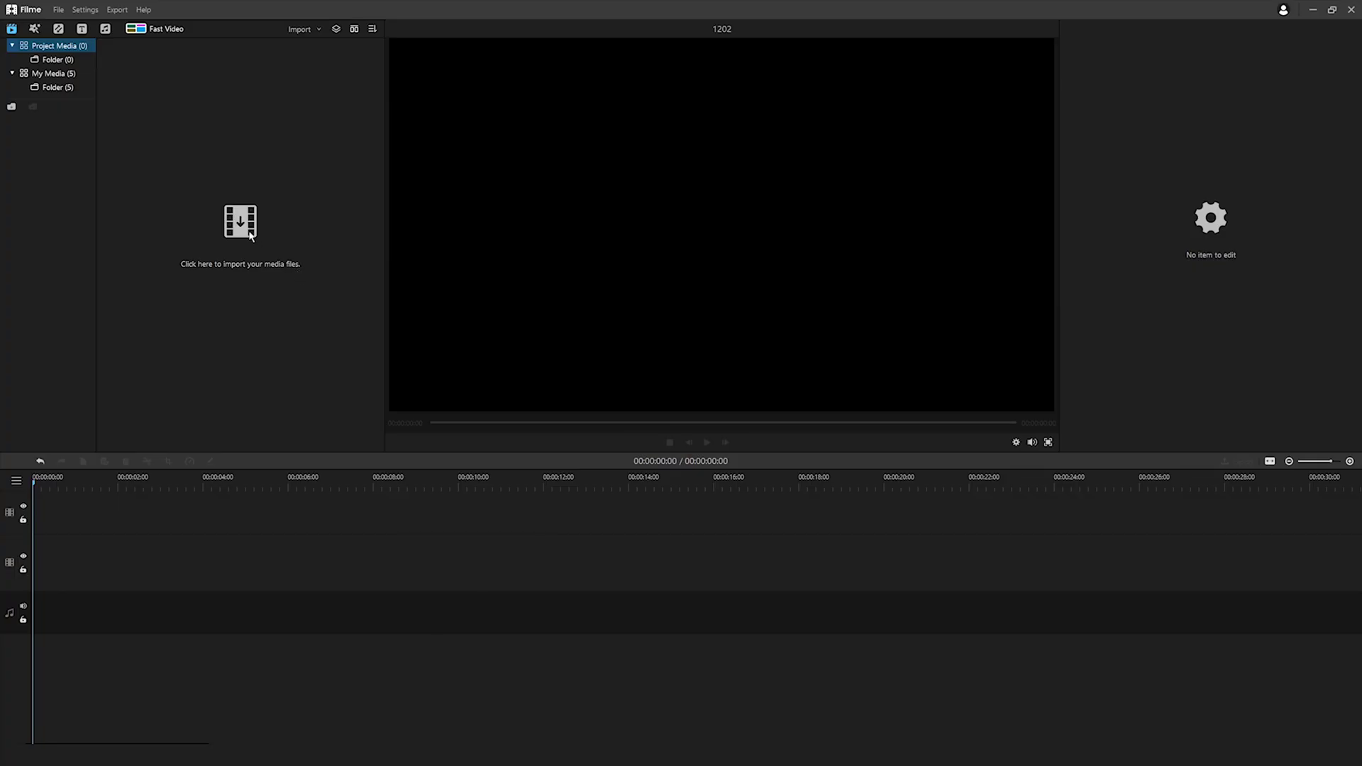
Import Video 1 through Video 5 and place them one after another in order on the main video track
left_click(203, 264)
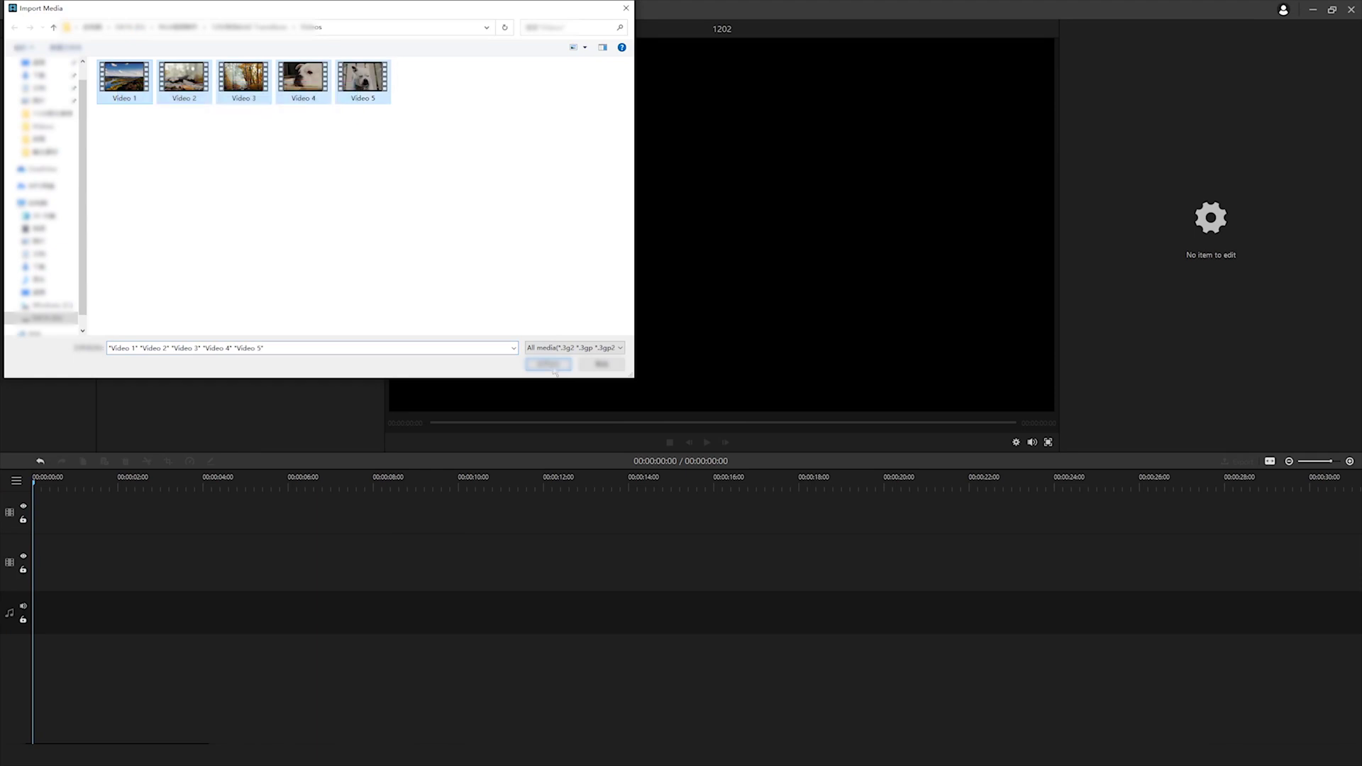
left_click(548, 364)
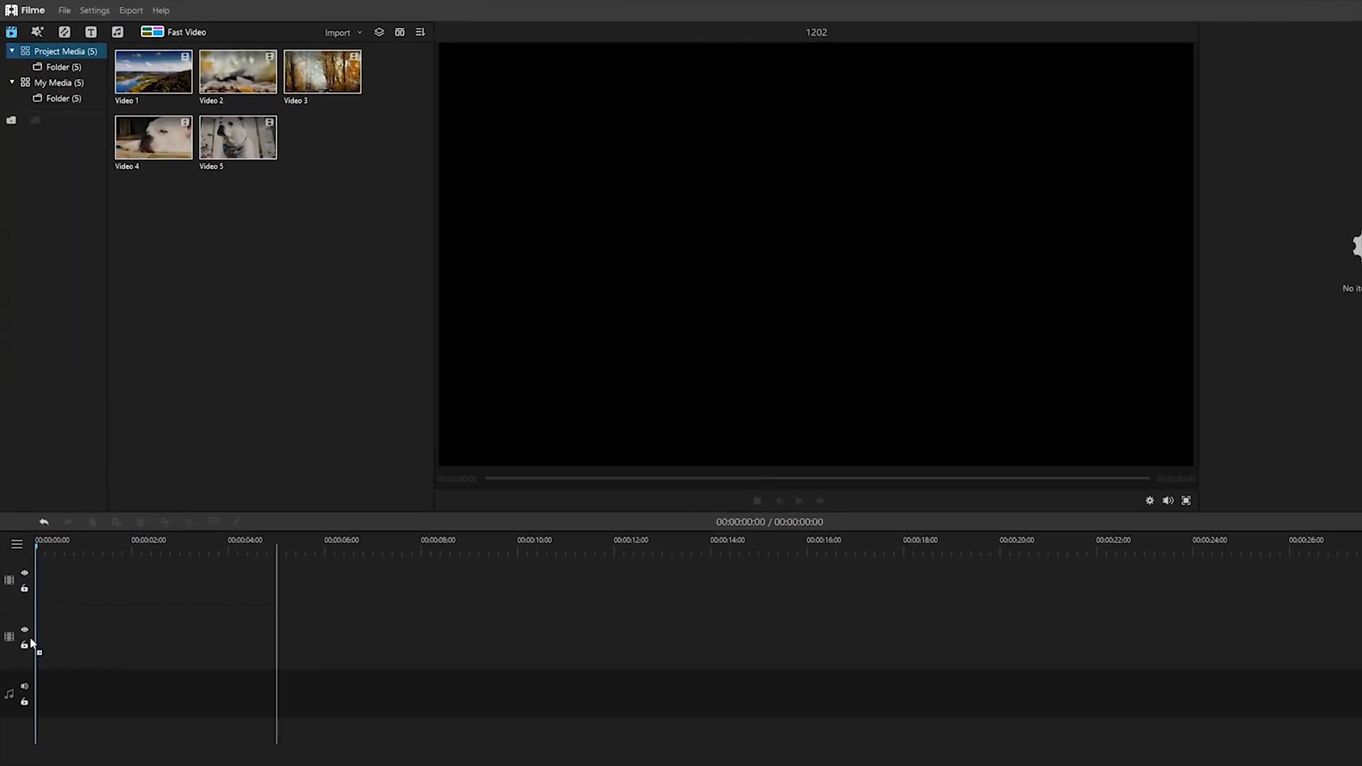
left_click_drag(44, 625, 45, 625)
left_click_drag(288, 623, 283, 624)
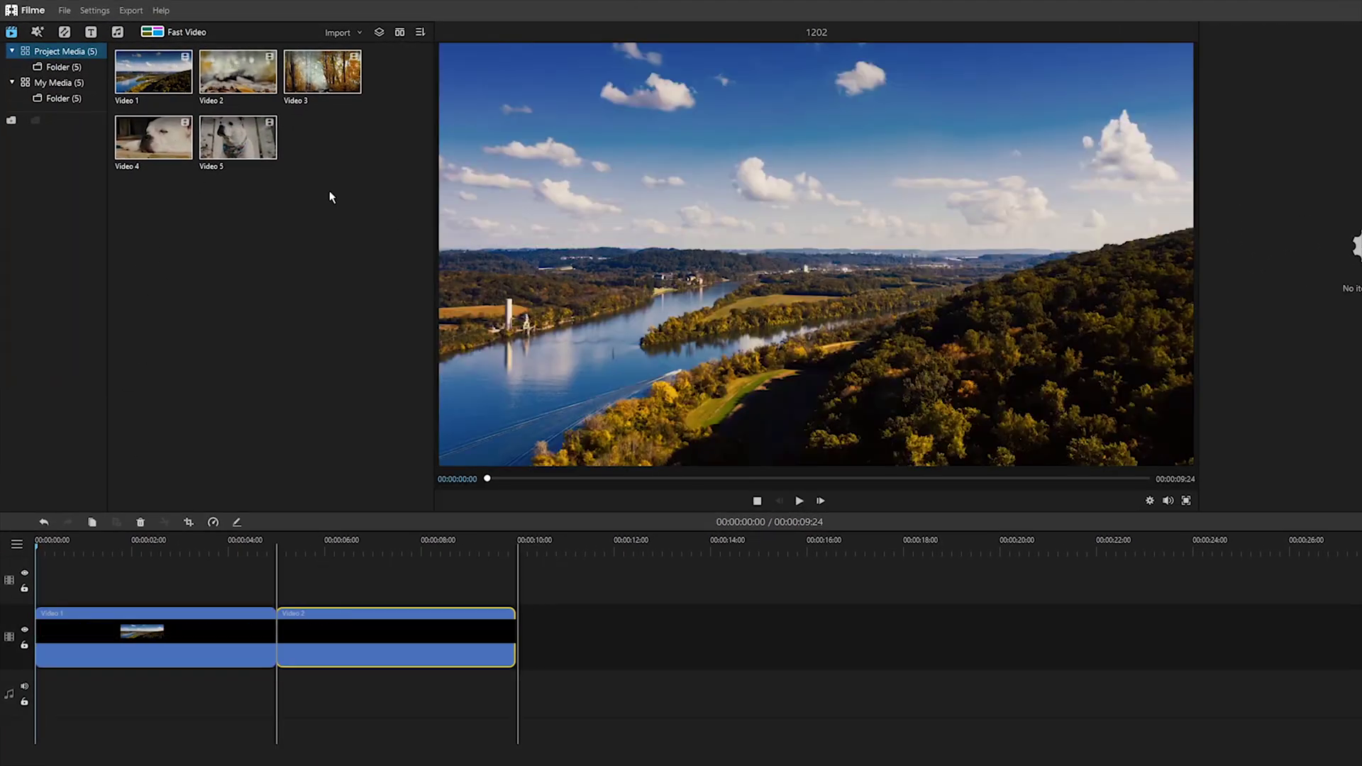
left_click_drag(180, 181, 475, 401)
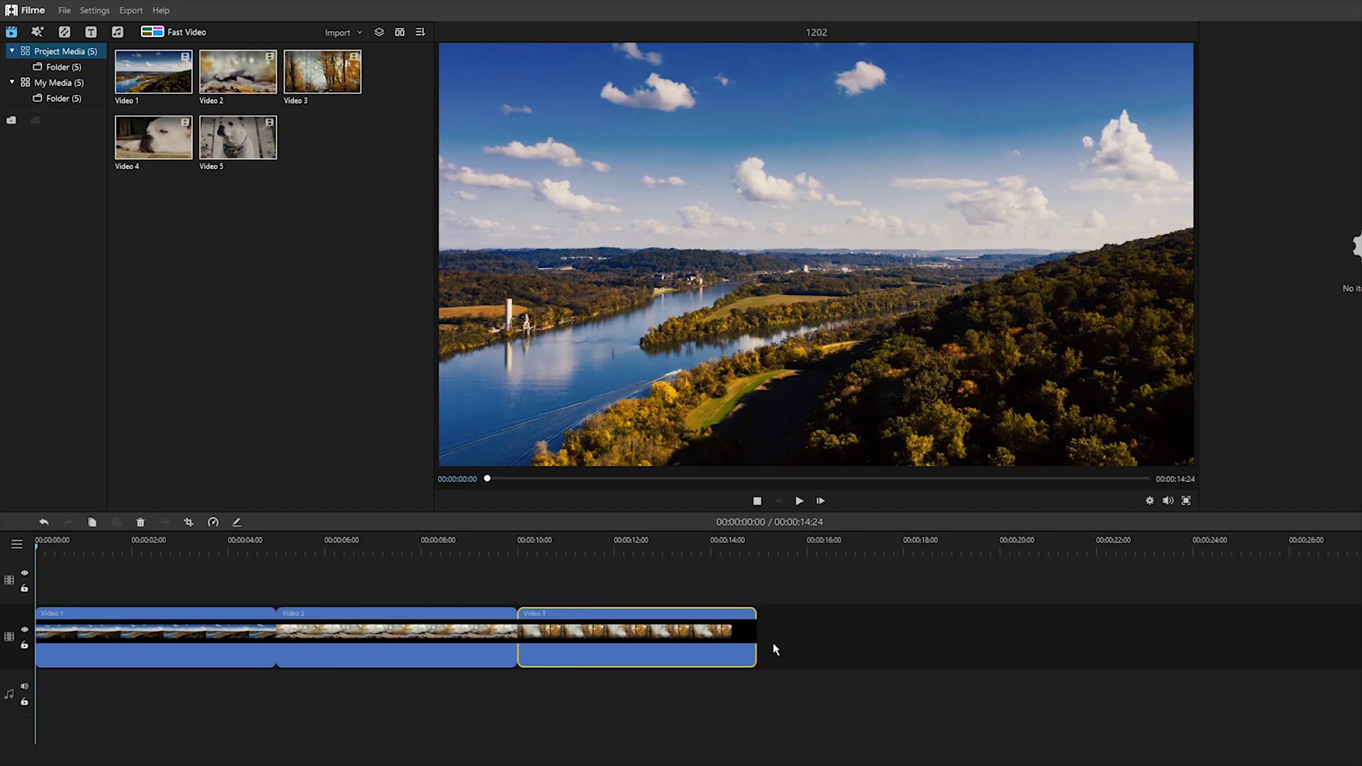
left_click_drag(547, 429, 549, 428)
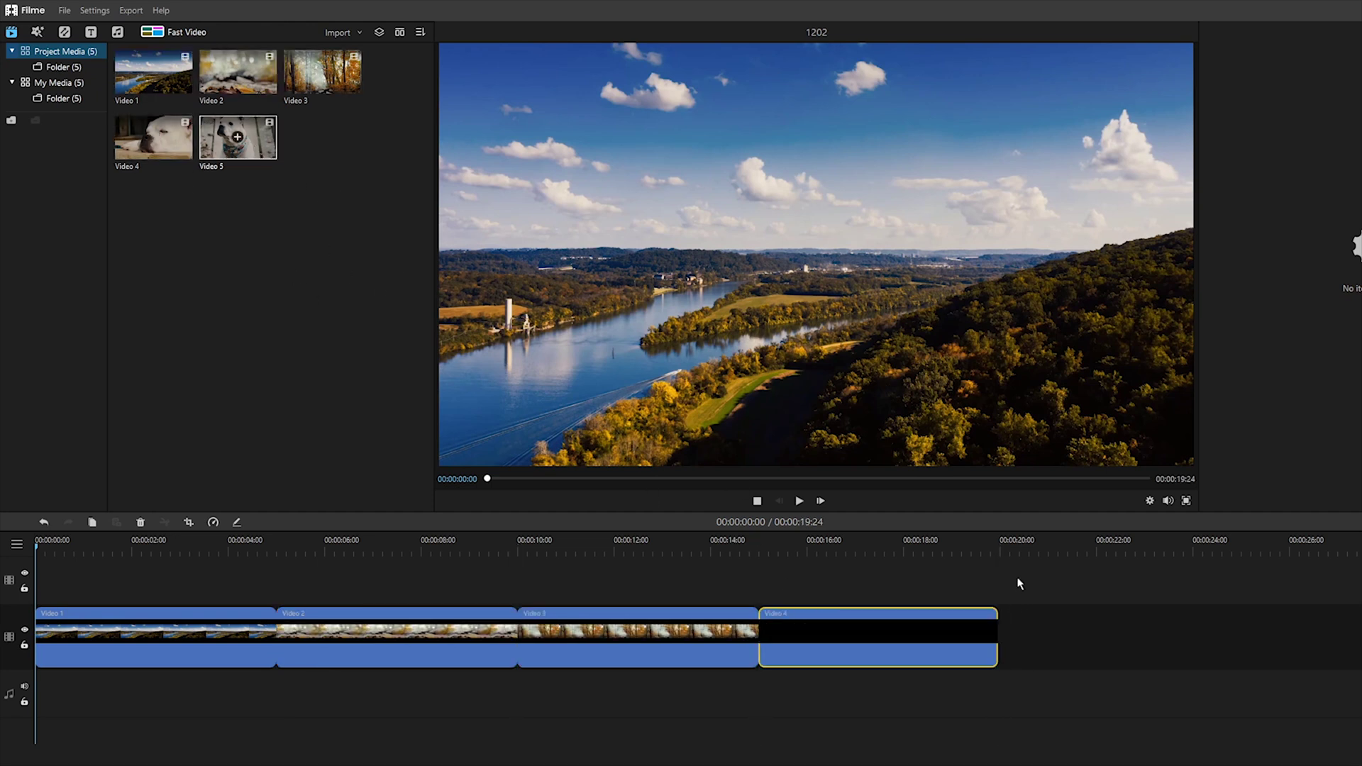
Add the Advertime music to the start of the audio track
left_click(118, 32)
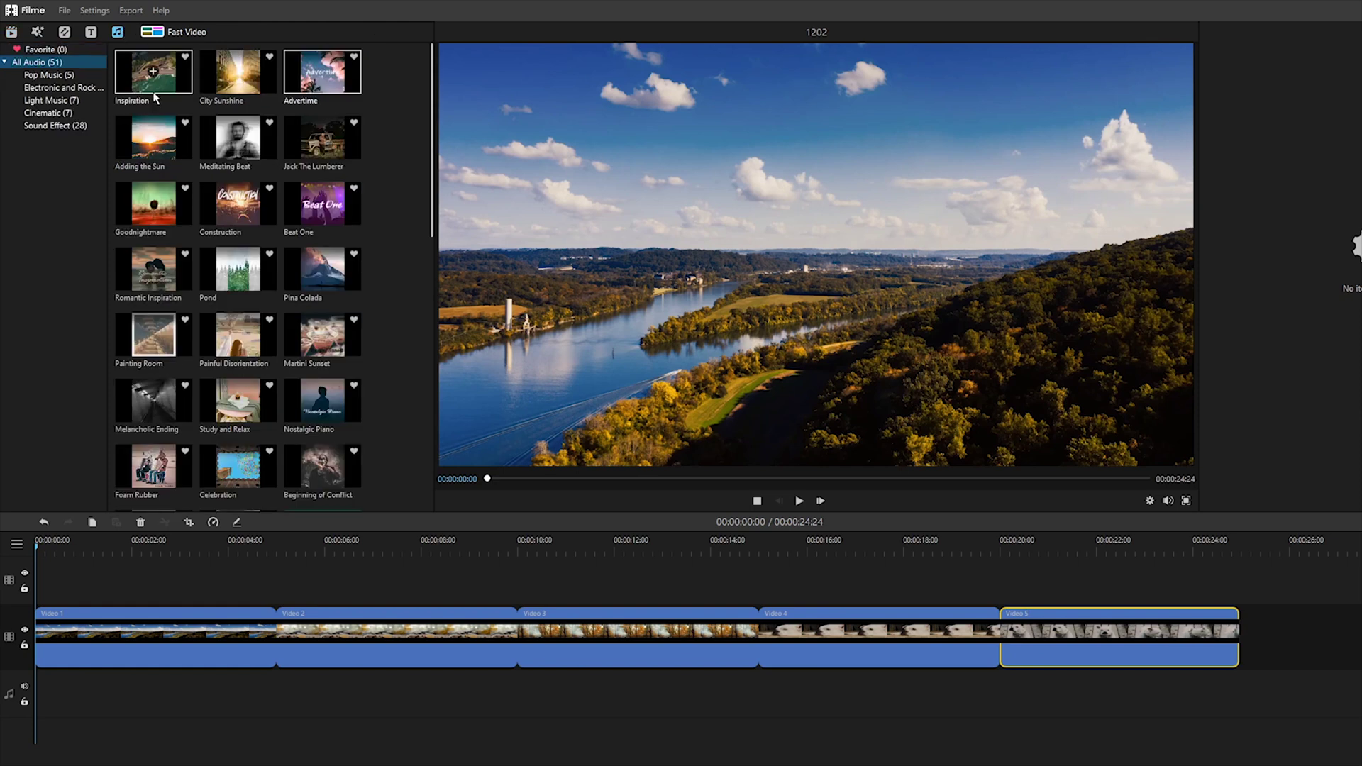
left_click_drag(205, 628, 39, 686)
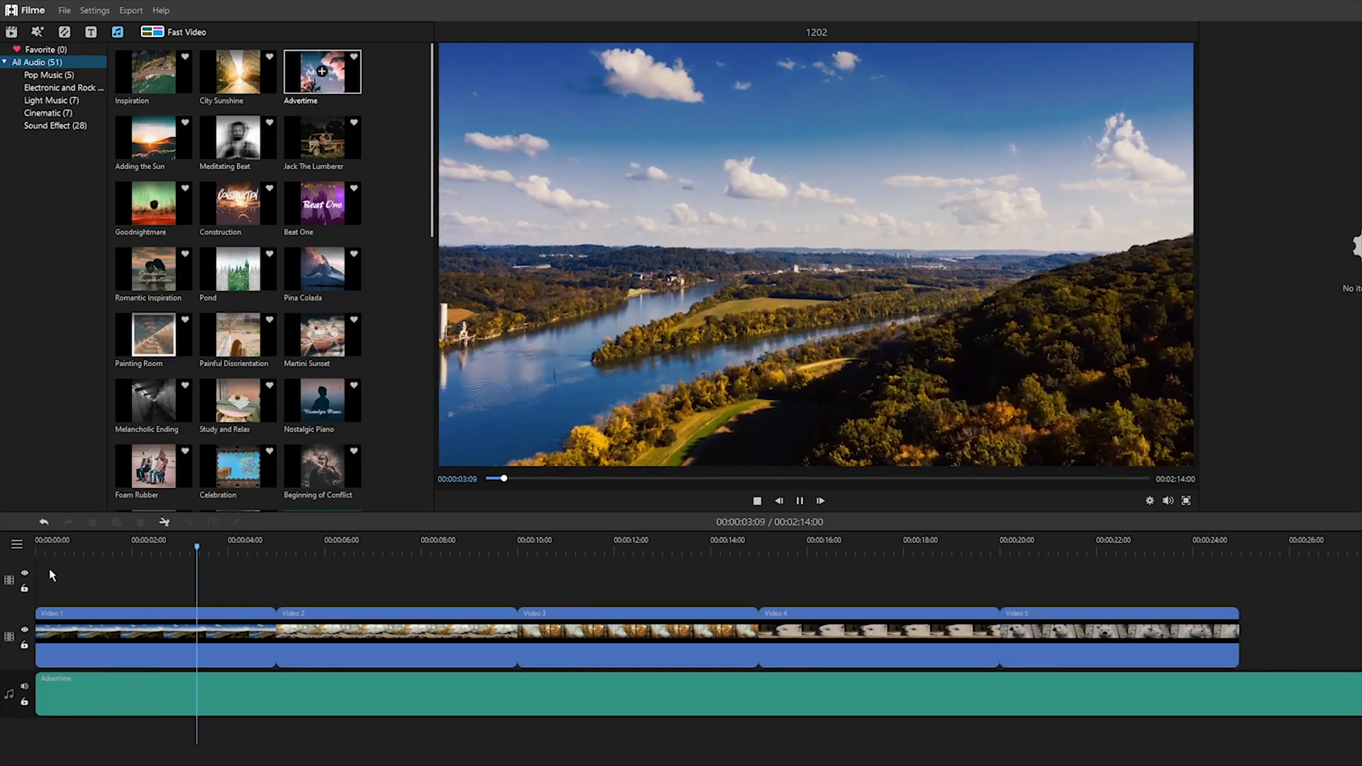
Trim the end of Video 1 to about 4.4 s and Video 2 to about 8.4 s on the timeline, closing the gap after each
left_click(274, 637)
left_click_drag(247, 638, 253, 565)
key("space")
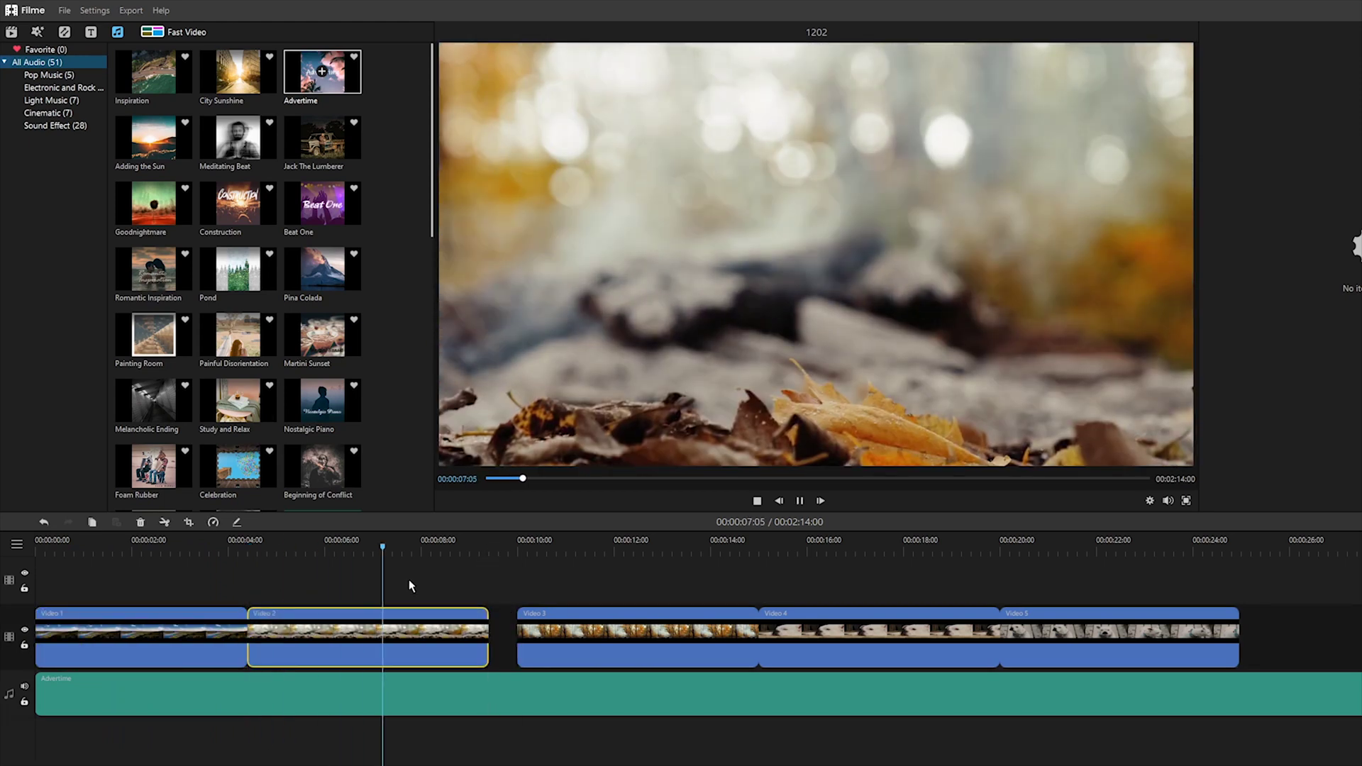
left_click_drag(446, 635, 500, 585)
Trim the end of Video 3 to about 12.4 s and Video 4 to 00:00:16:14 on the timeline, closing the gap after each
key("space")
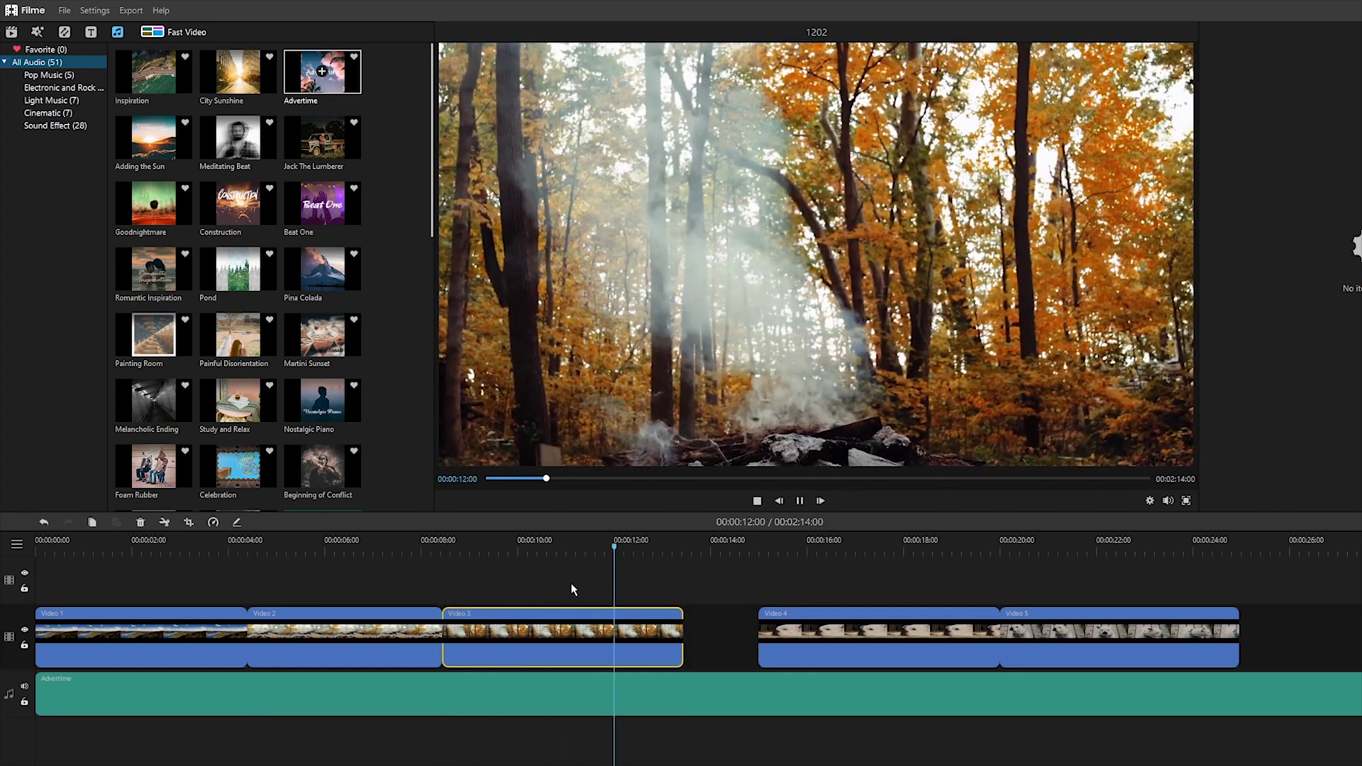
key("space")
left_click_drag(636, 631, 635, 630)
left_click_drag(843, 624, 741, 593)
key("space")
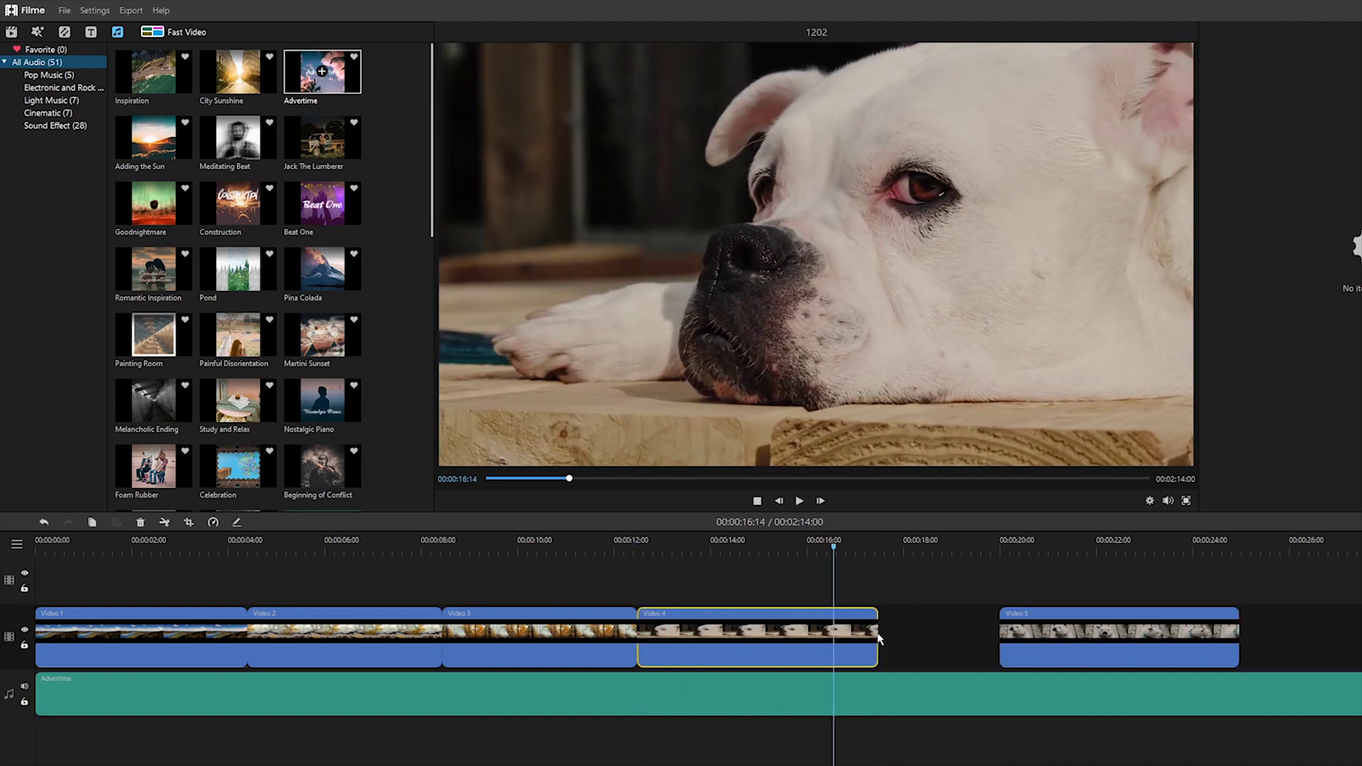
left_click_drag(841, 636, 835, 636)
left_click_drag(1198, 631, 1033, 632)
Trim the end of Video 5 to 00:00:21:04 and remove the Advertime music beyond that point
key("space")
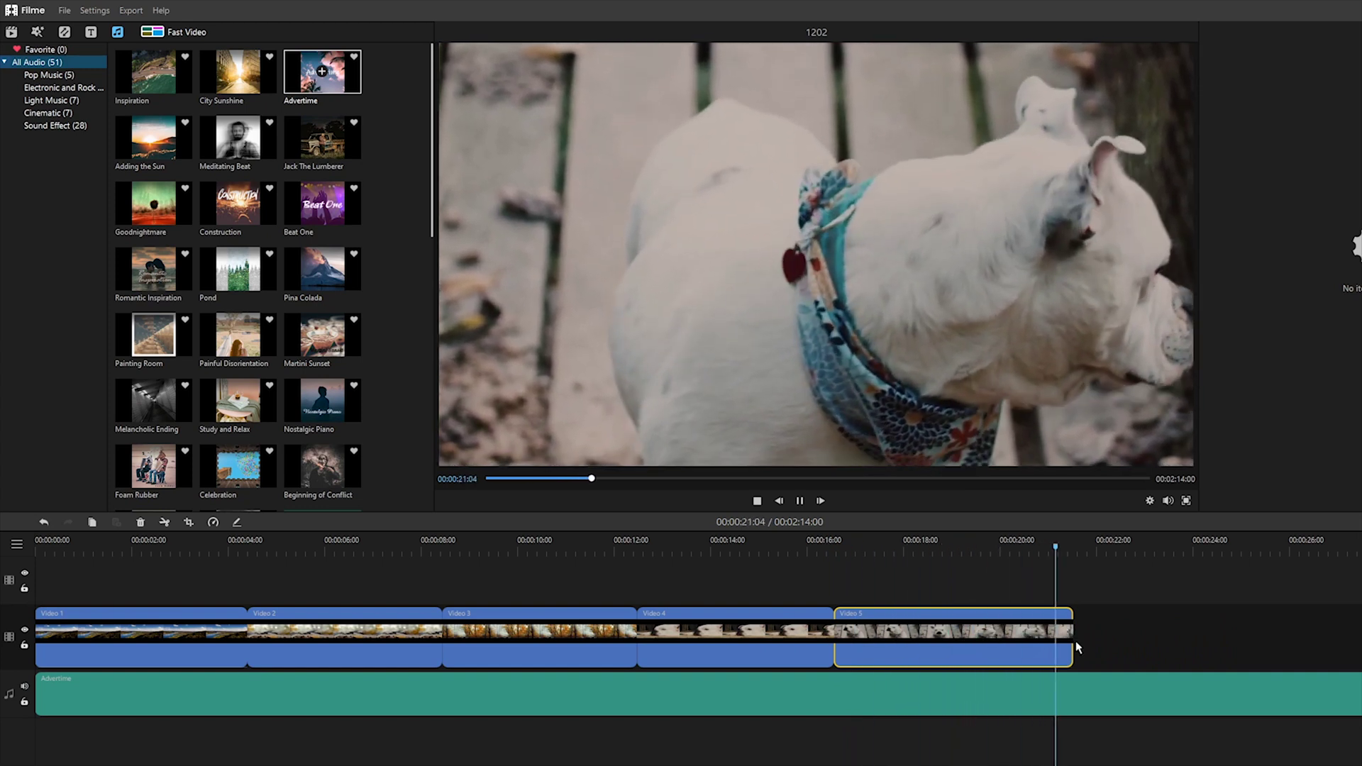
left_click_drag(1054, 639, 1055, 640)
left_click(1072, 683)
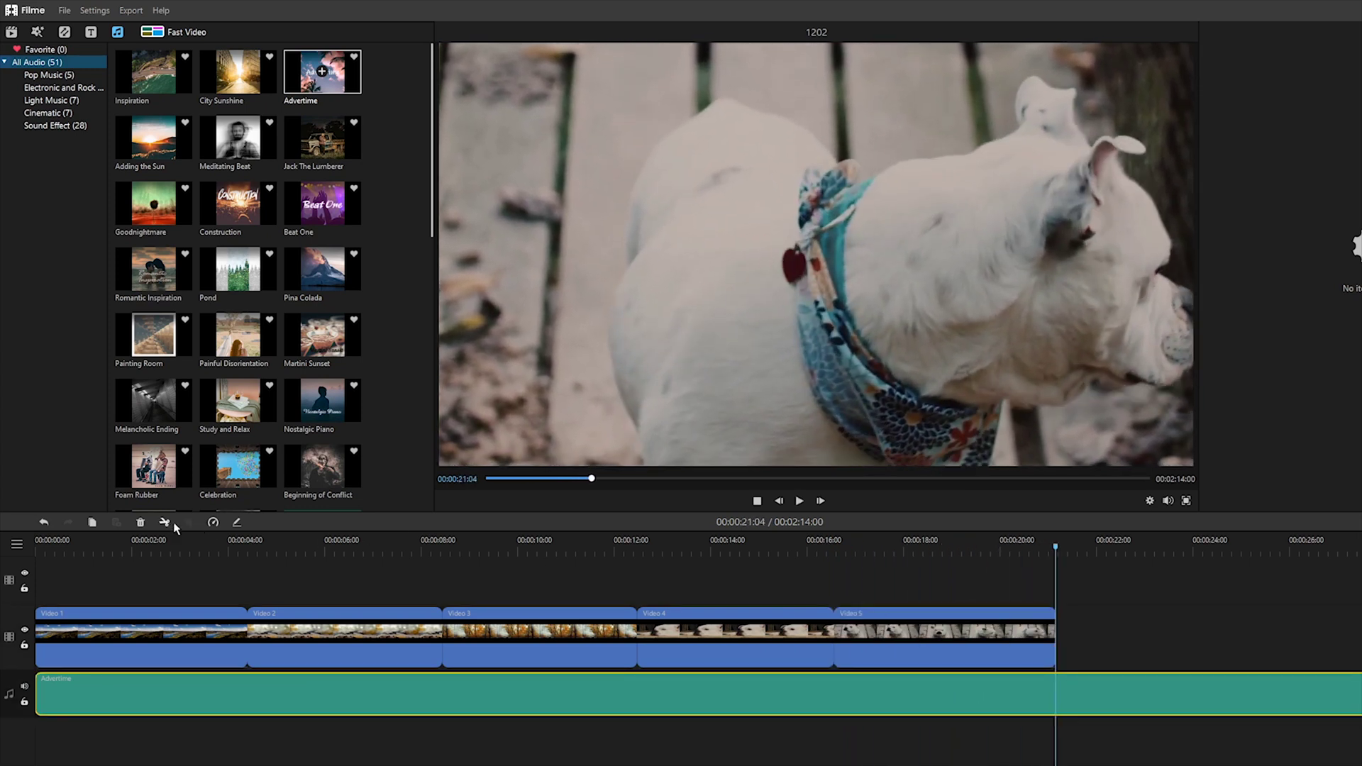
key("Delete")
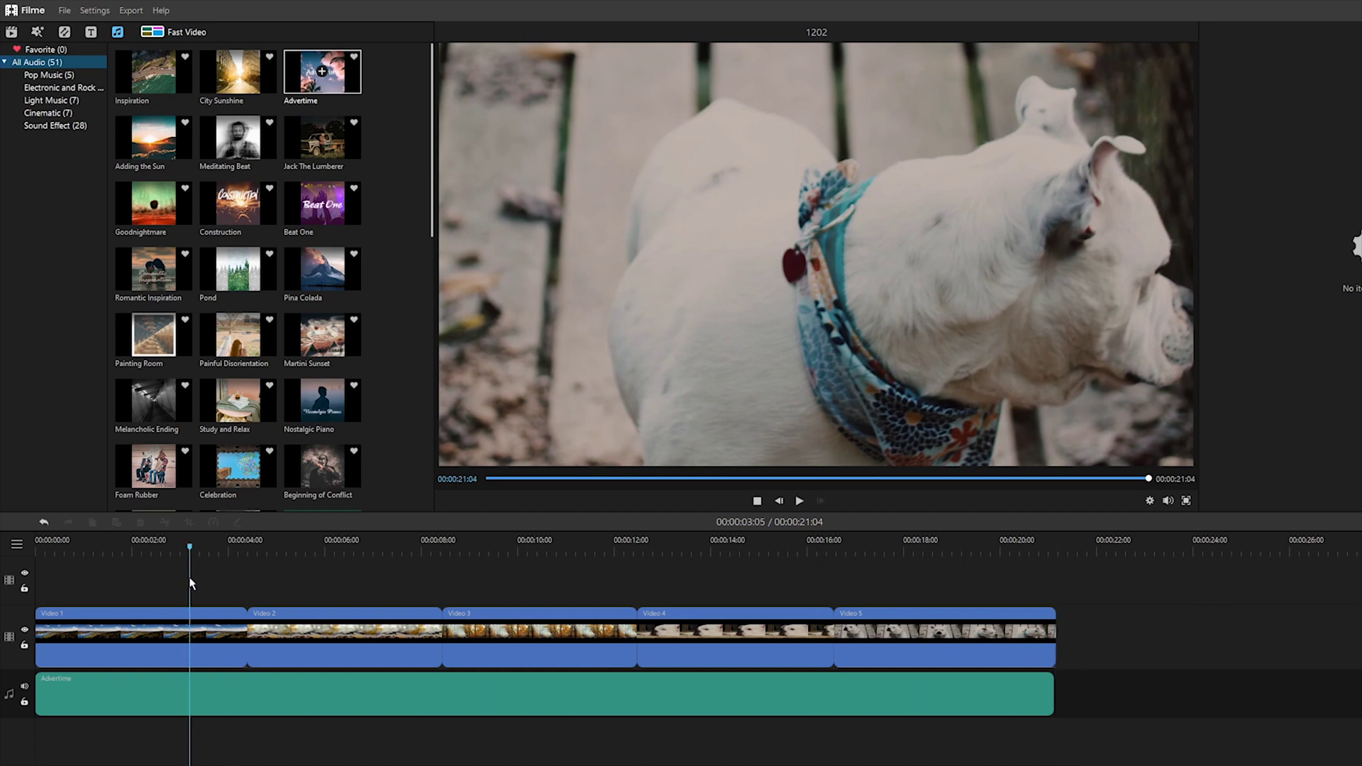
left_click(37, 554)
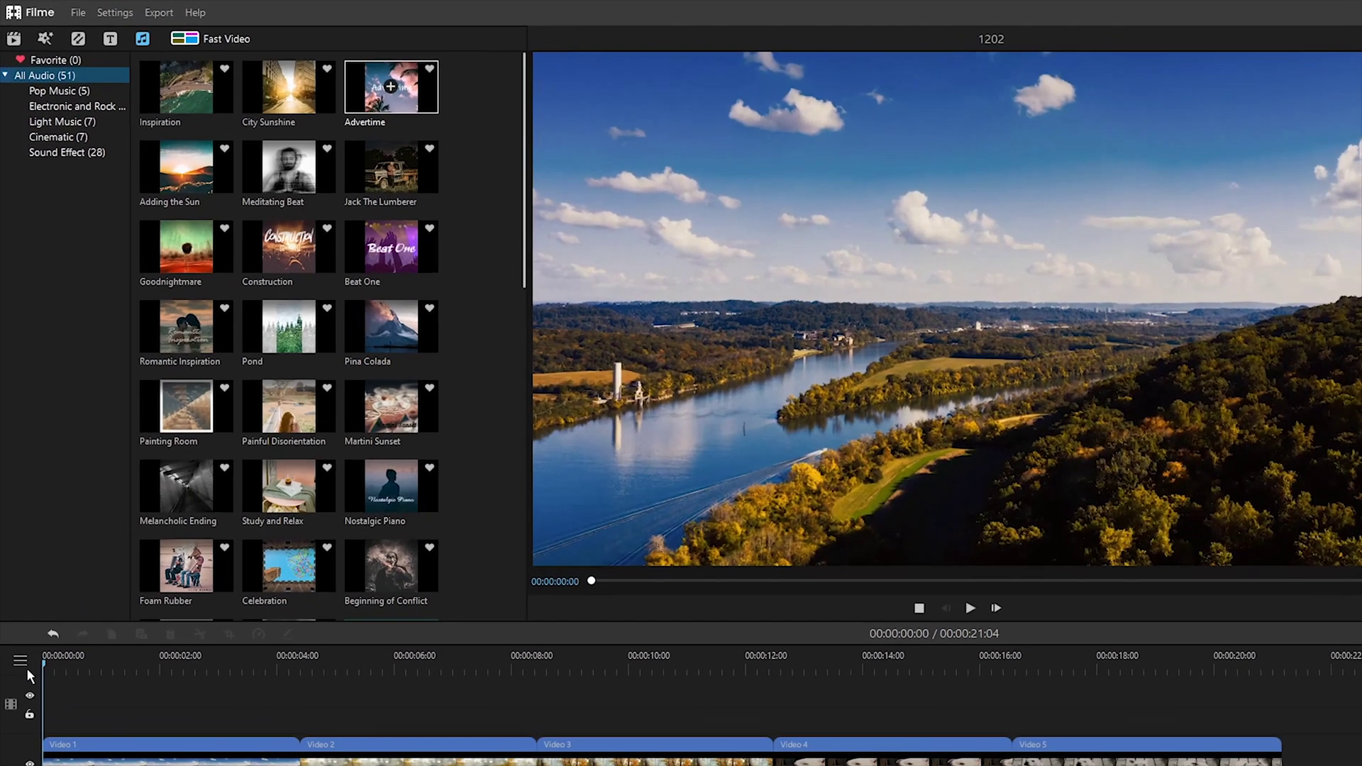
Browse the full transition library and its Basic, Slideshow, Speed Blur and Warp categories
left_click(95, 41)
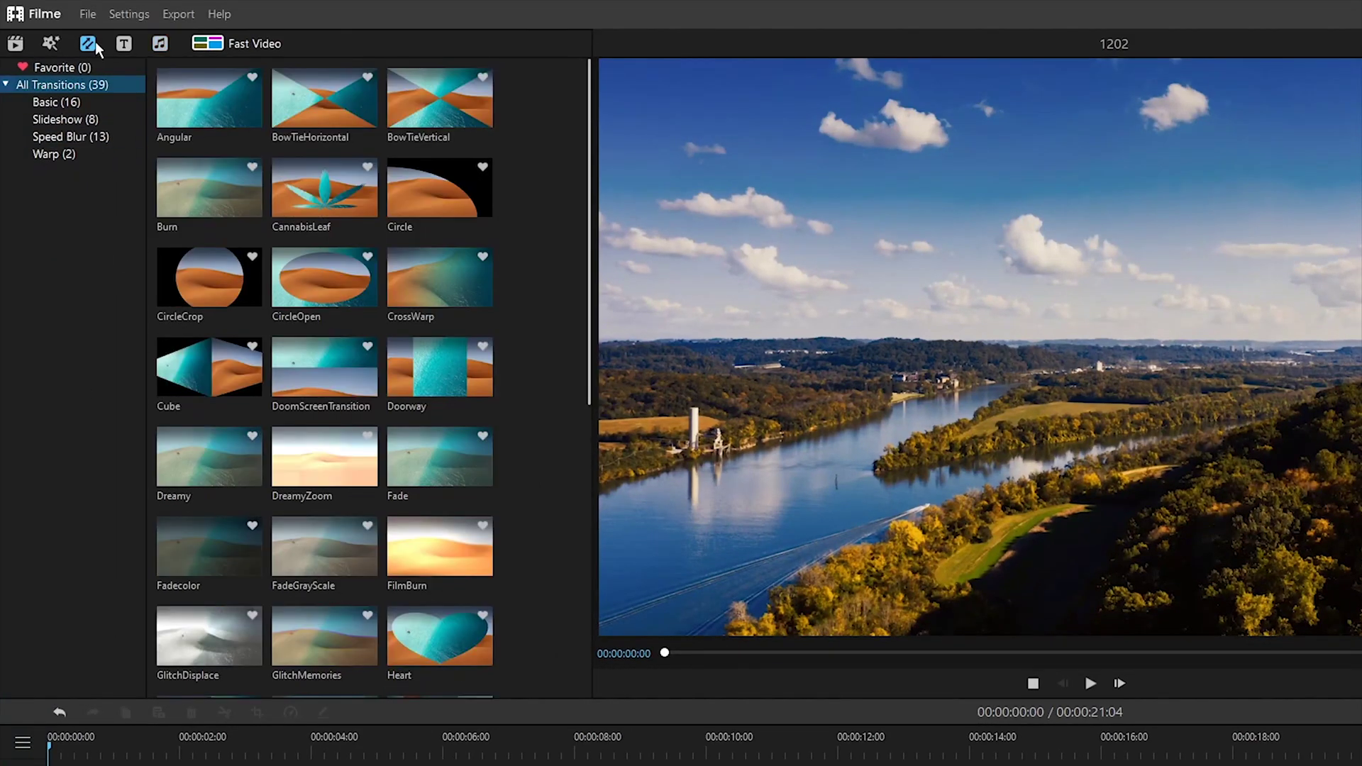
mouse_move(590, 114)
left_mouse_down()
mouse_move(591, 445)
mouse_move(576, 130)
left_mouse_up()
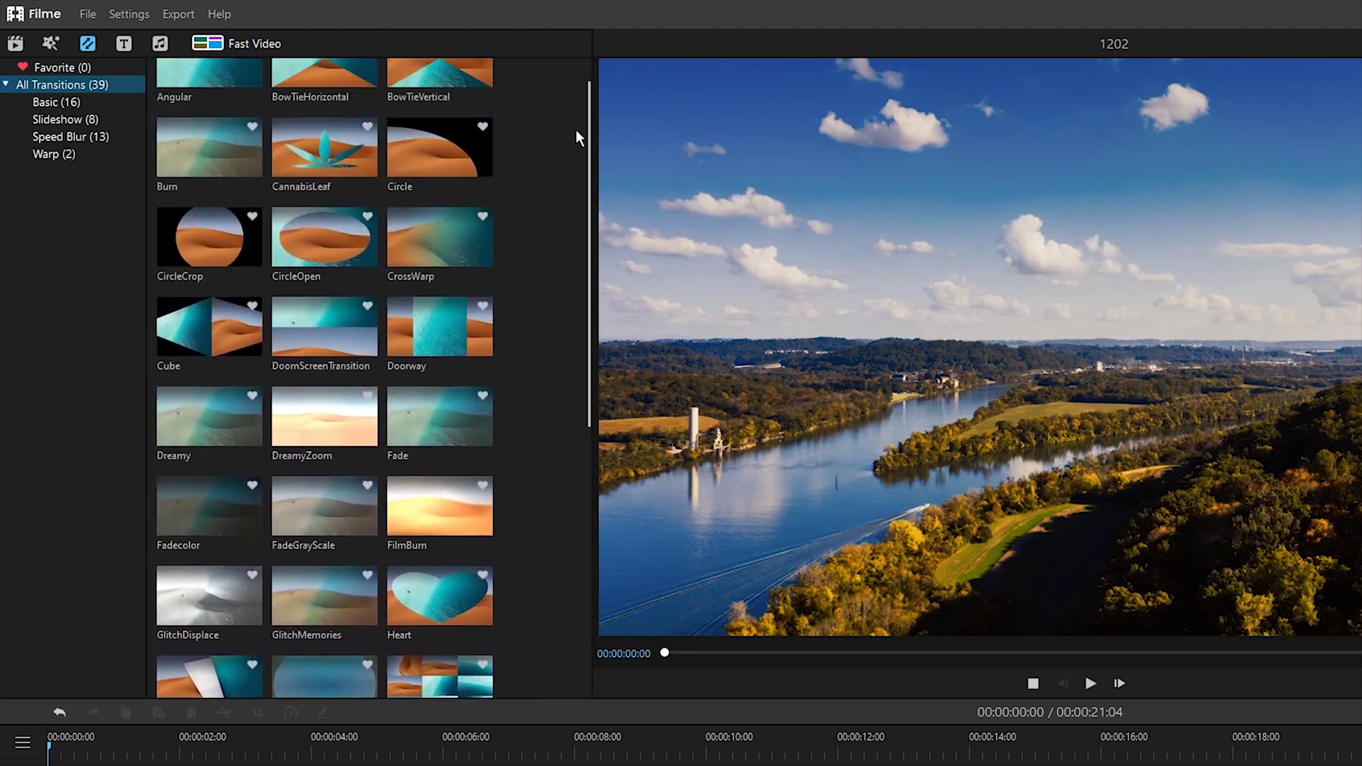
left_click(104, 101)
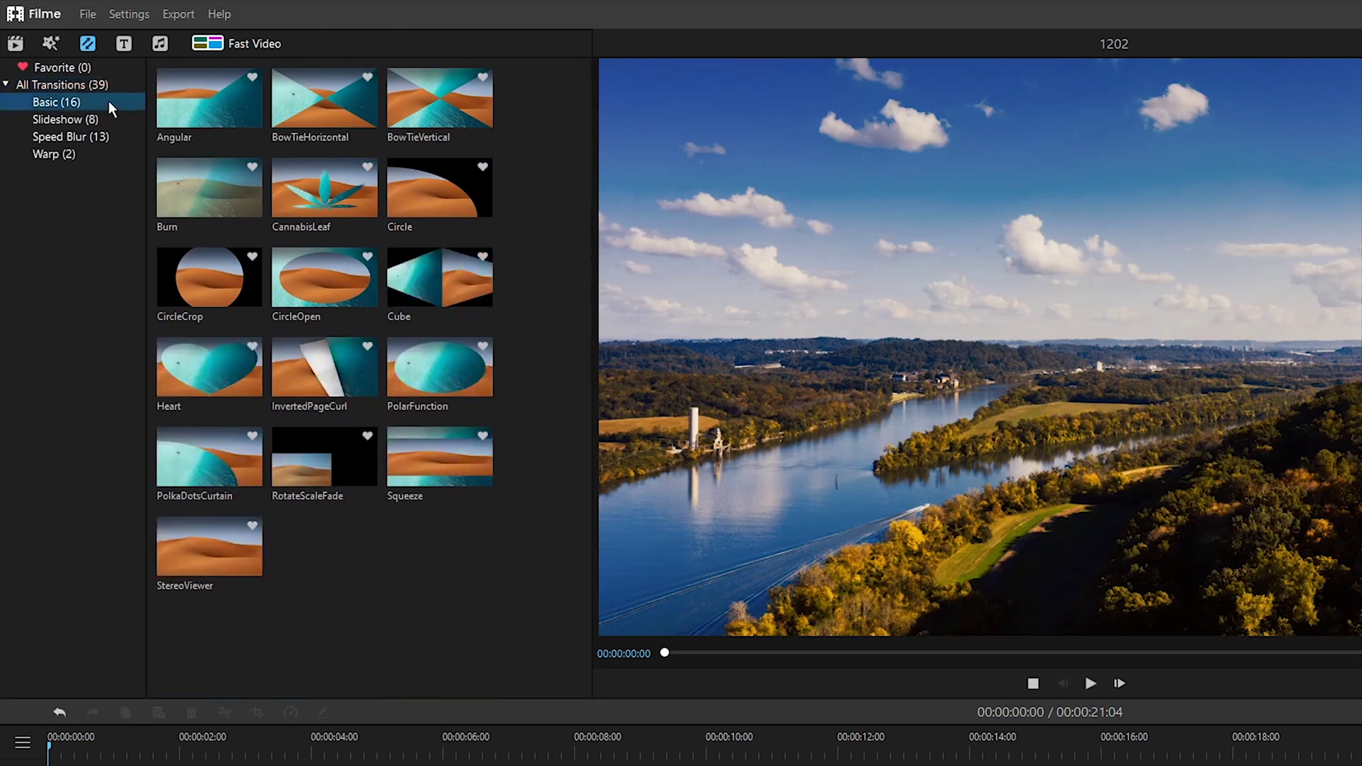
left_click(113, 118)
left_click(116, 135)
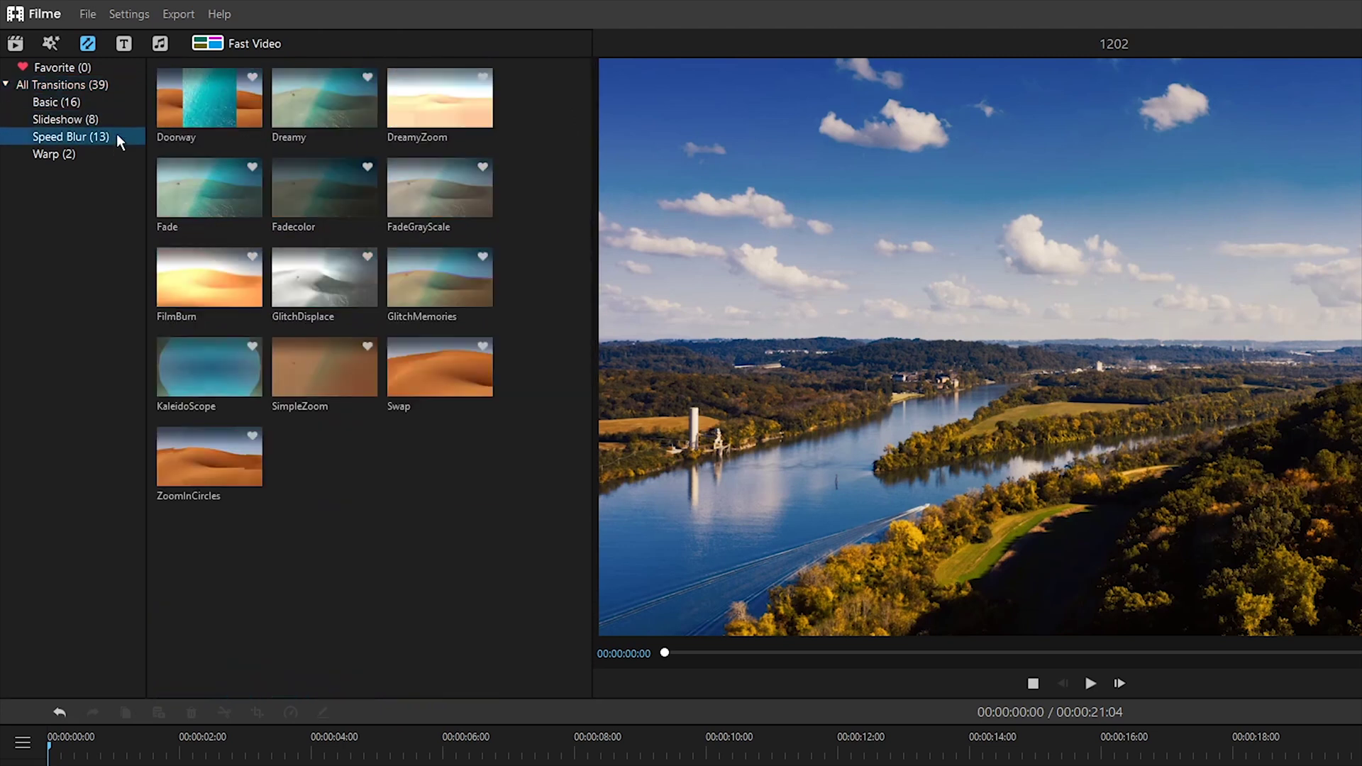
left_click(118, 152)
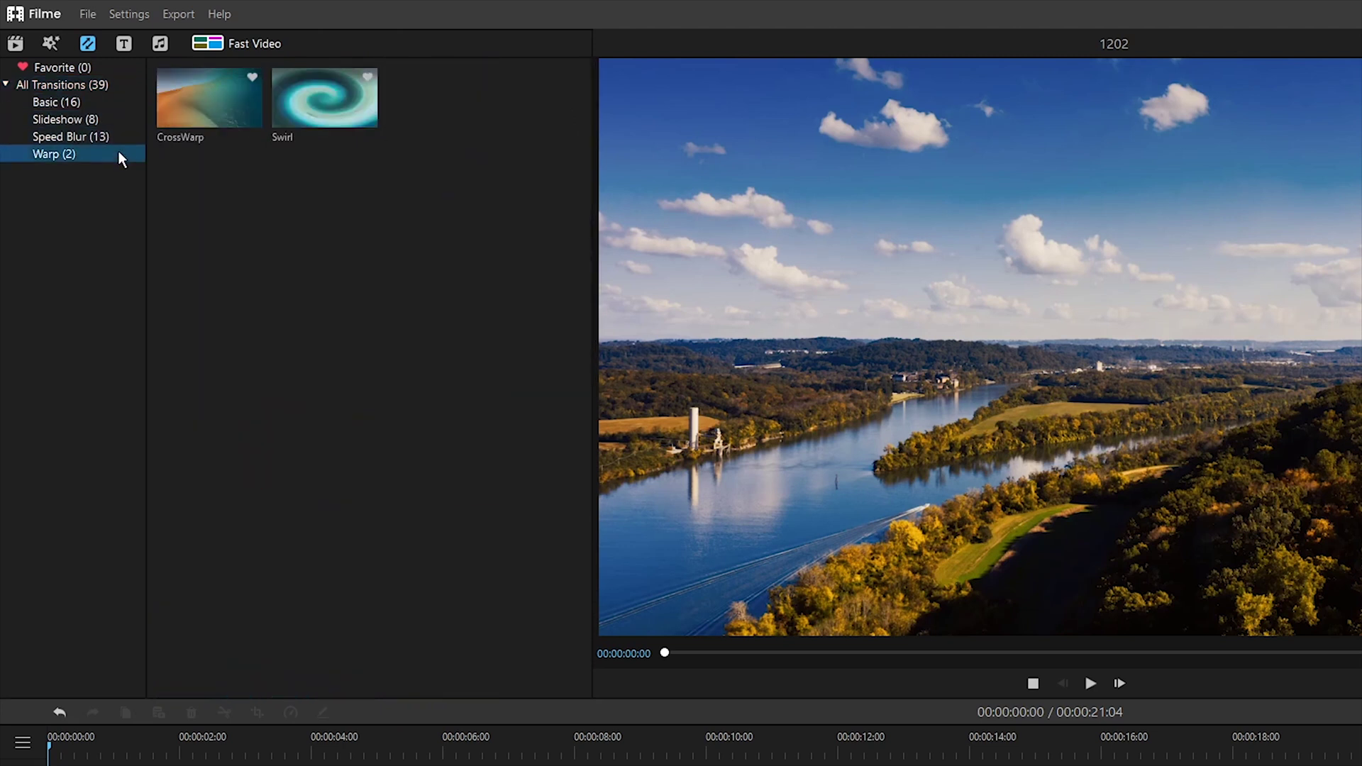
Add the Dreamy transition between Video 1 and Video 2 and CrossWarp between Video 2 and Video 3, previewing each
left_click(105, 83)
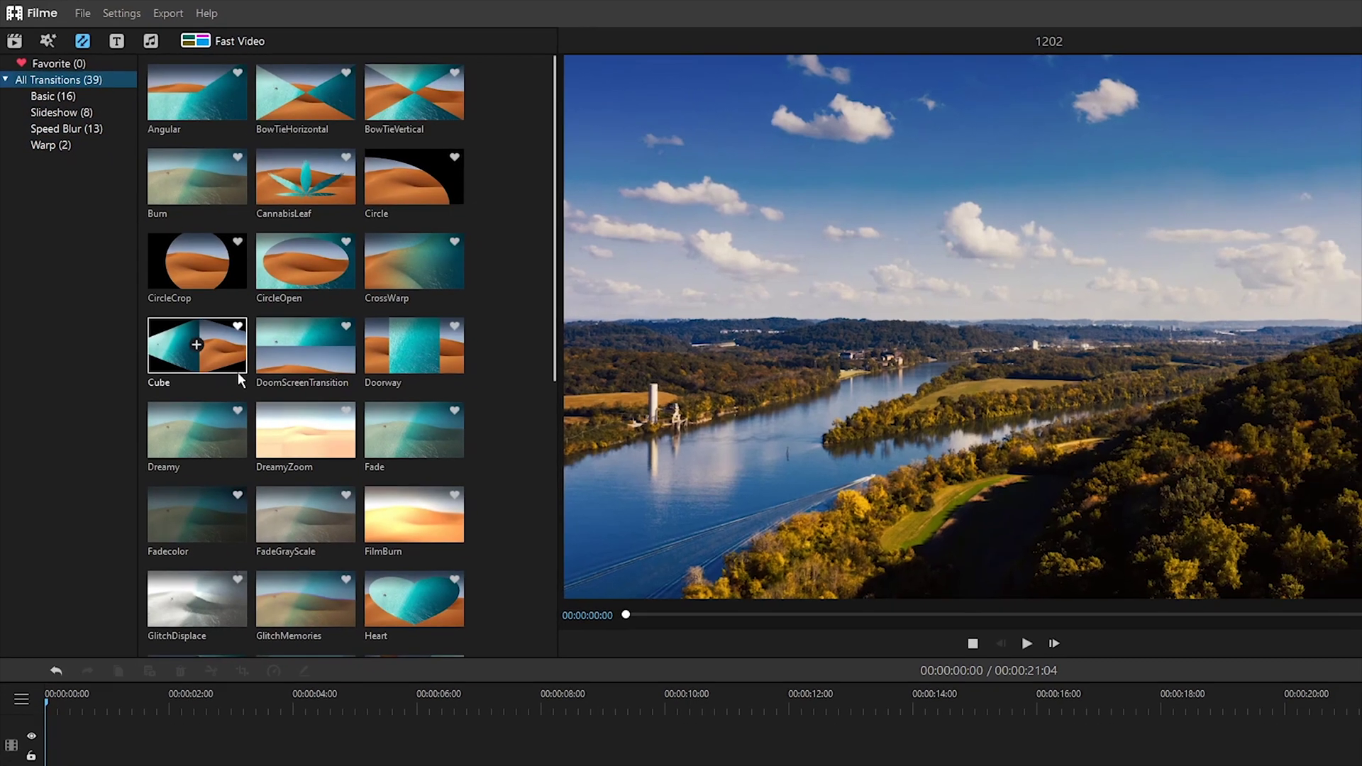
left_click_drag(198, 429, 245, 630)
key("space")
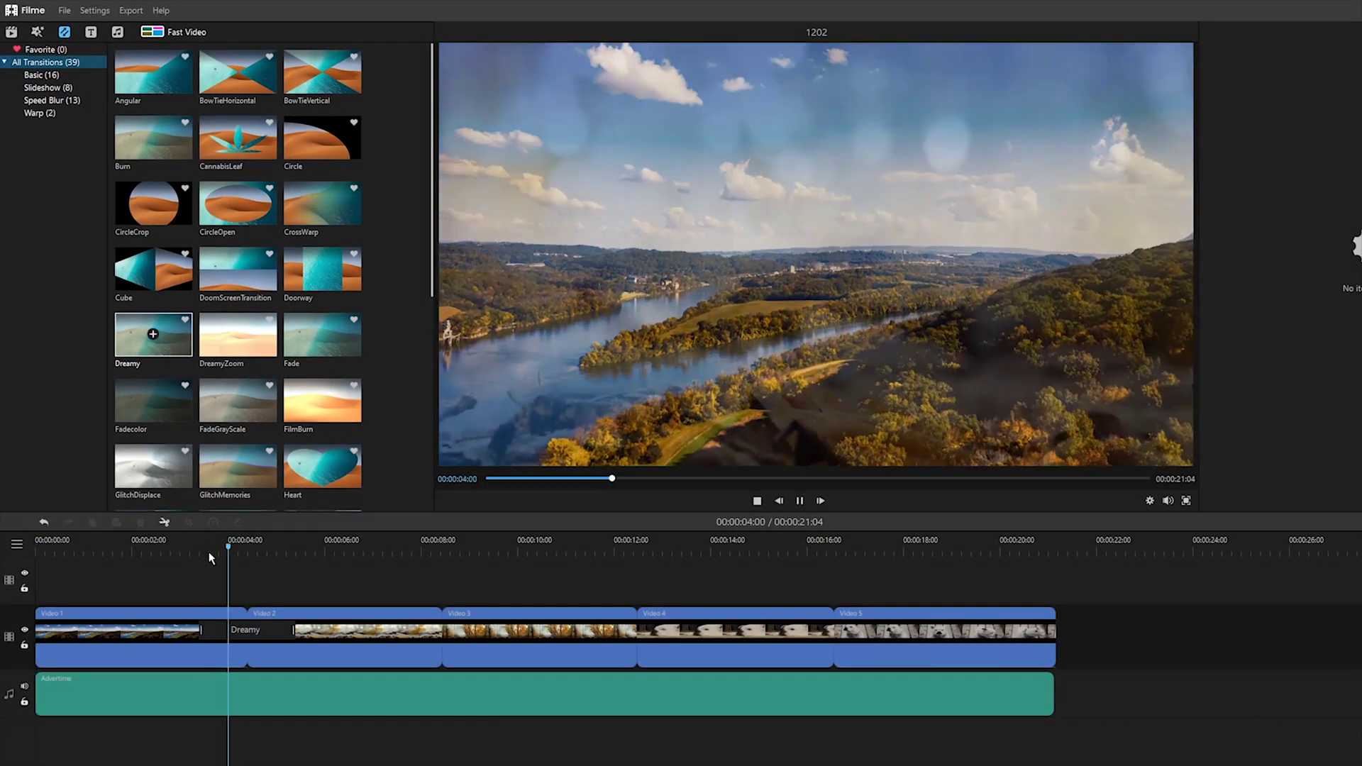
key("space")
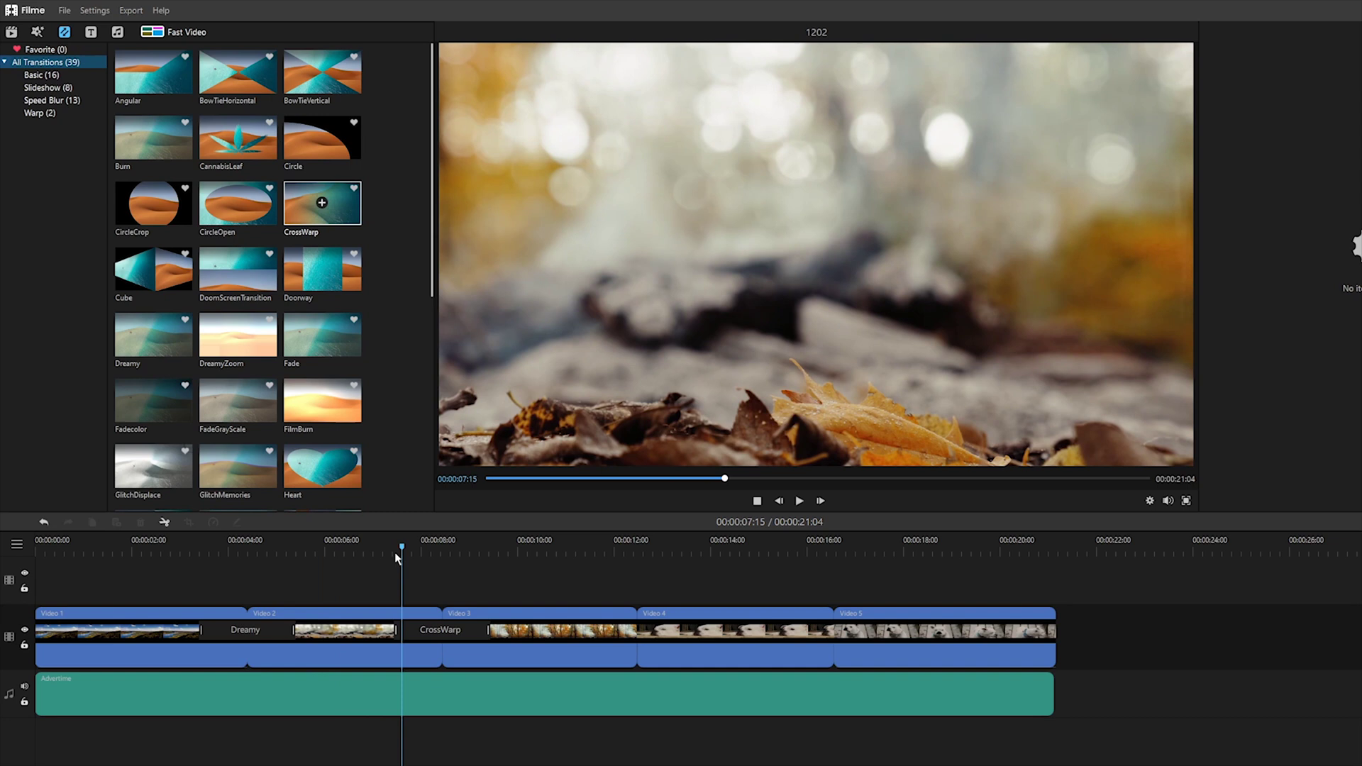
key("space")
Add the BowTieHorizontal transition between Video 3 and Video 4 and FadeGrayScale between Video 4 and Video 5, previewing each
key("space")
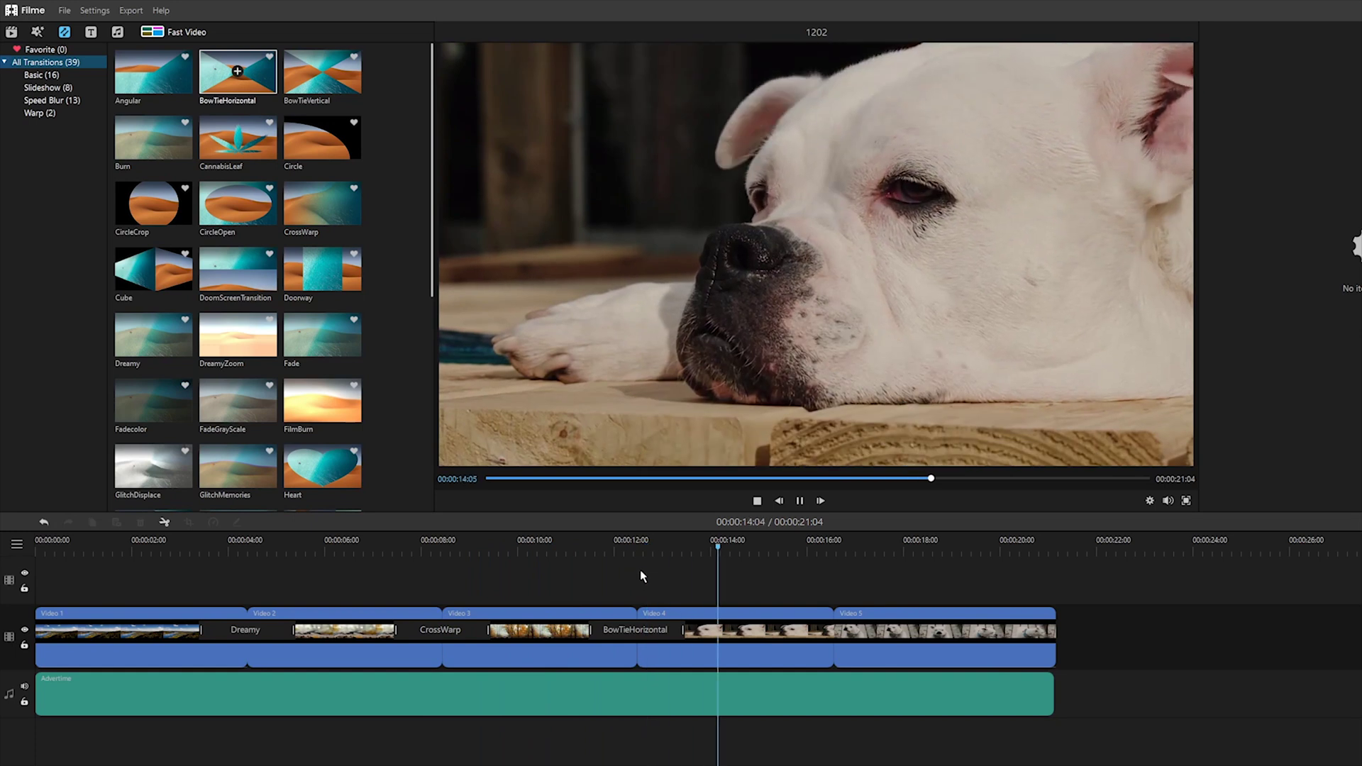
key("space")
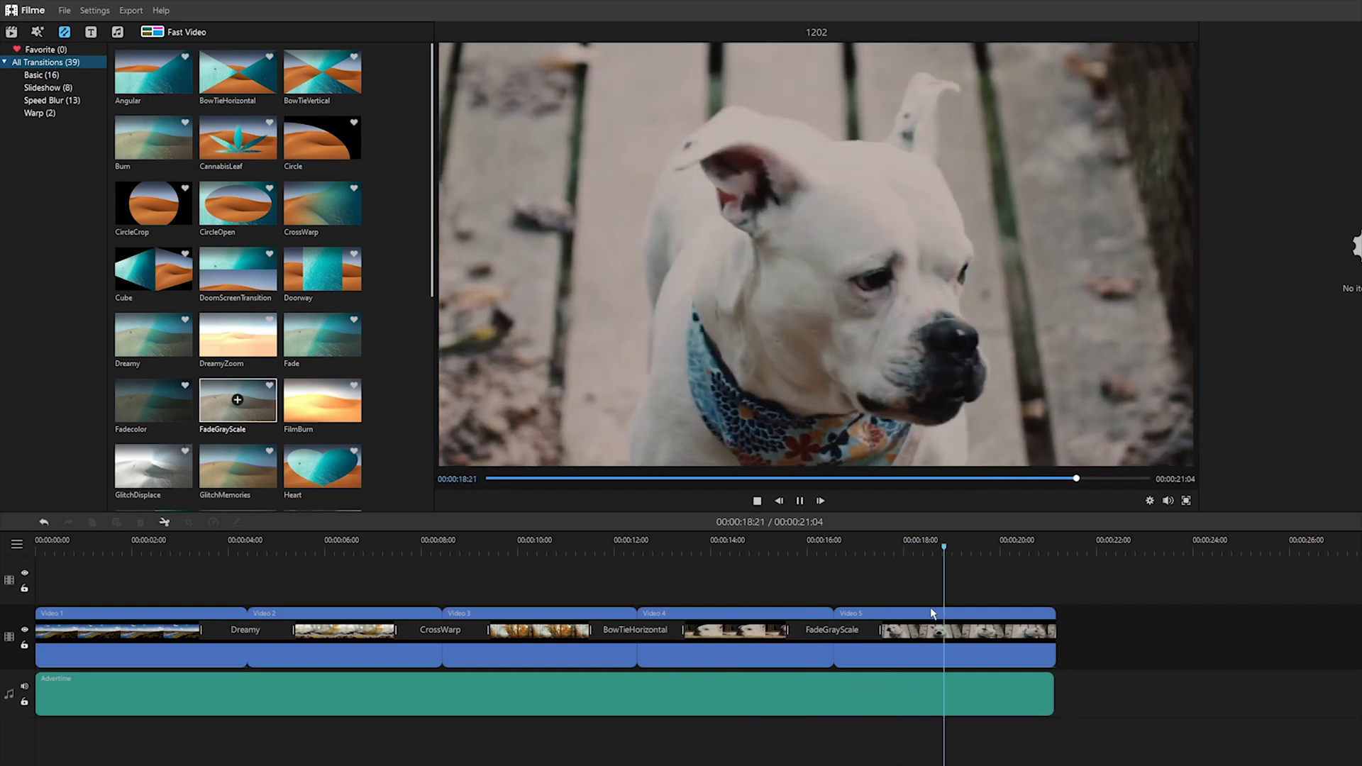
key("space")
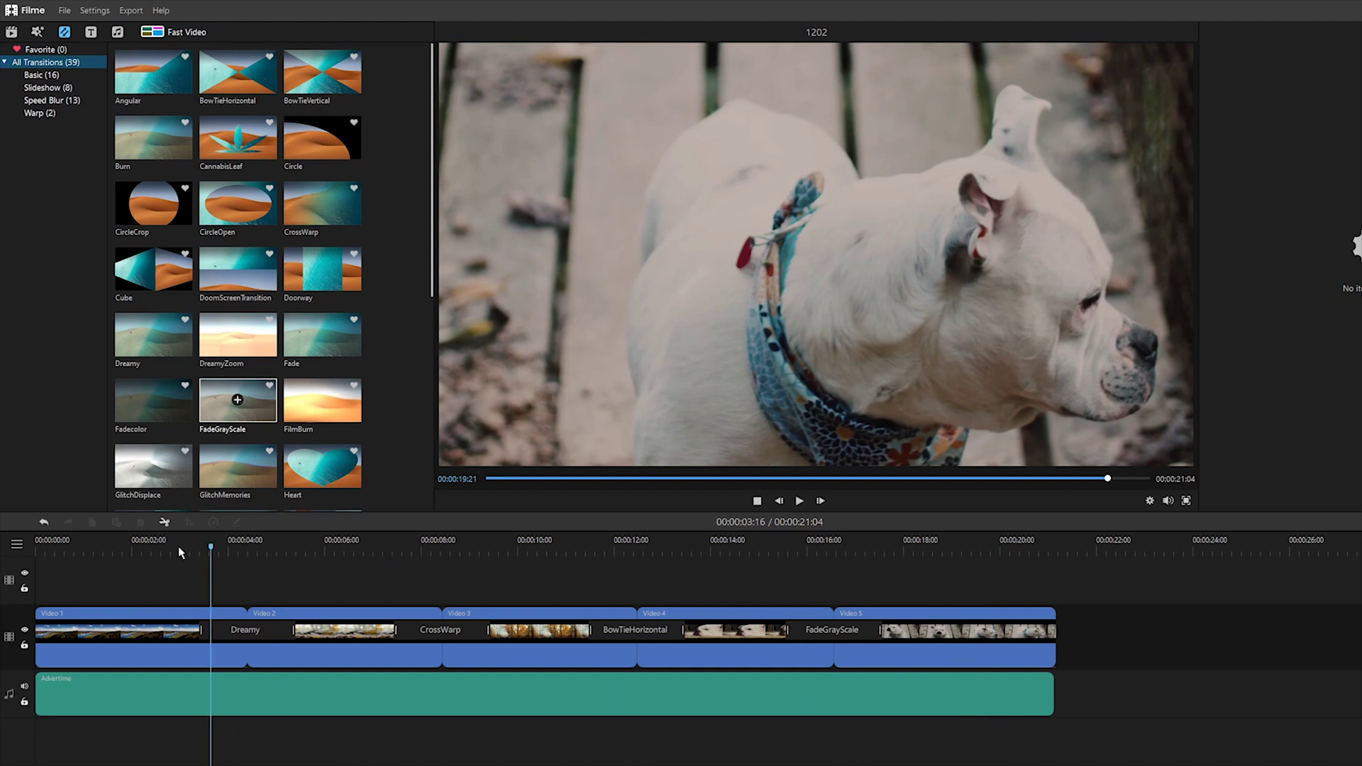
Play the edited video from the beginning and open the export options
left_click_drag(206, 553, 16, 544)
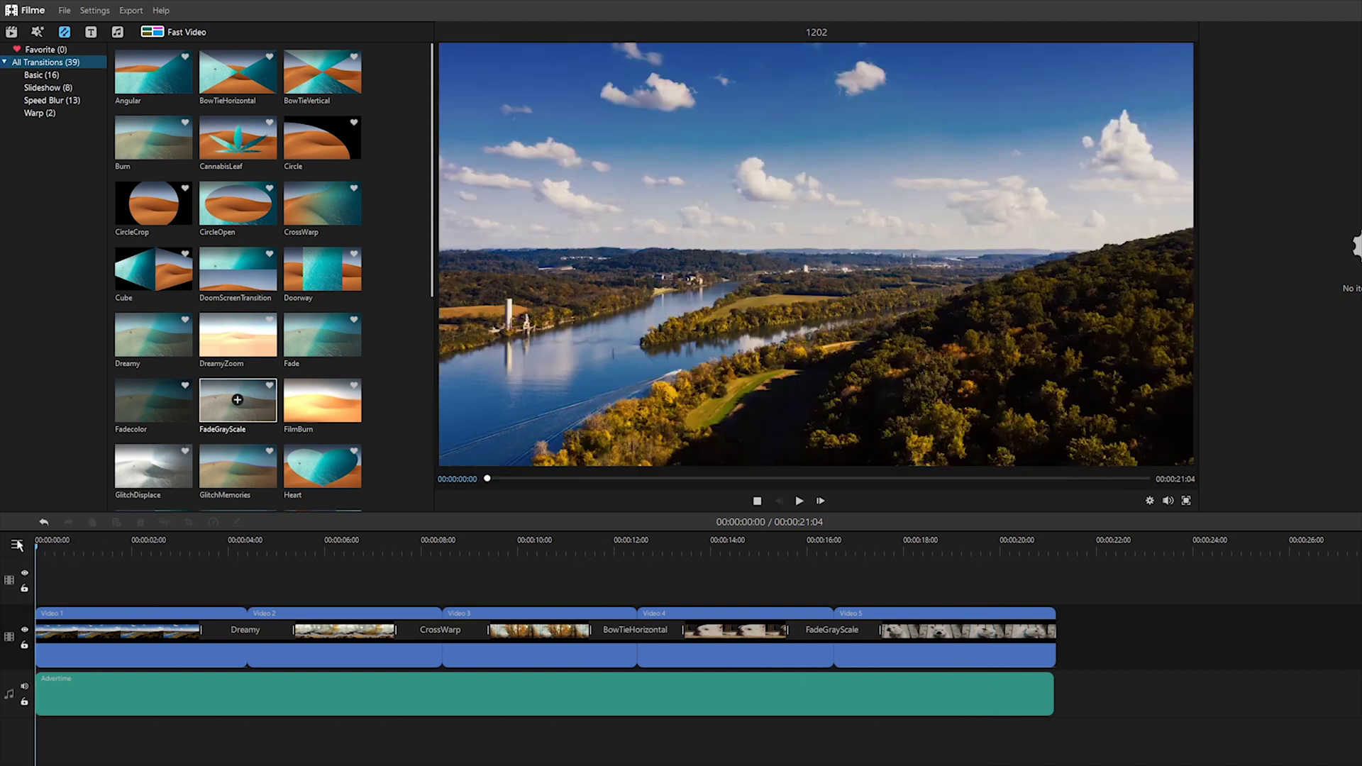
left_click(800, 501)
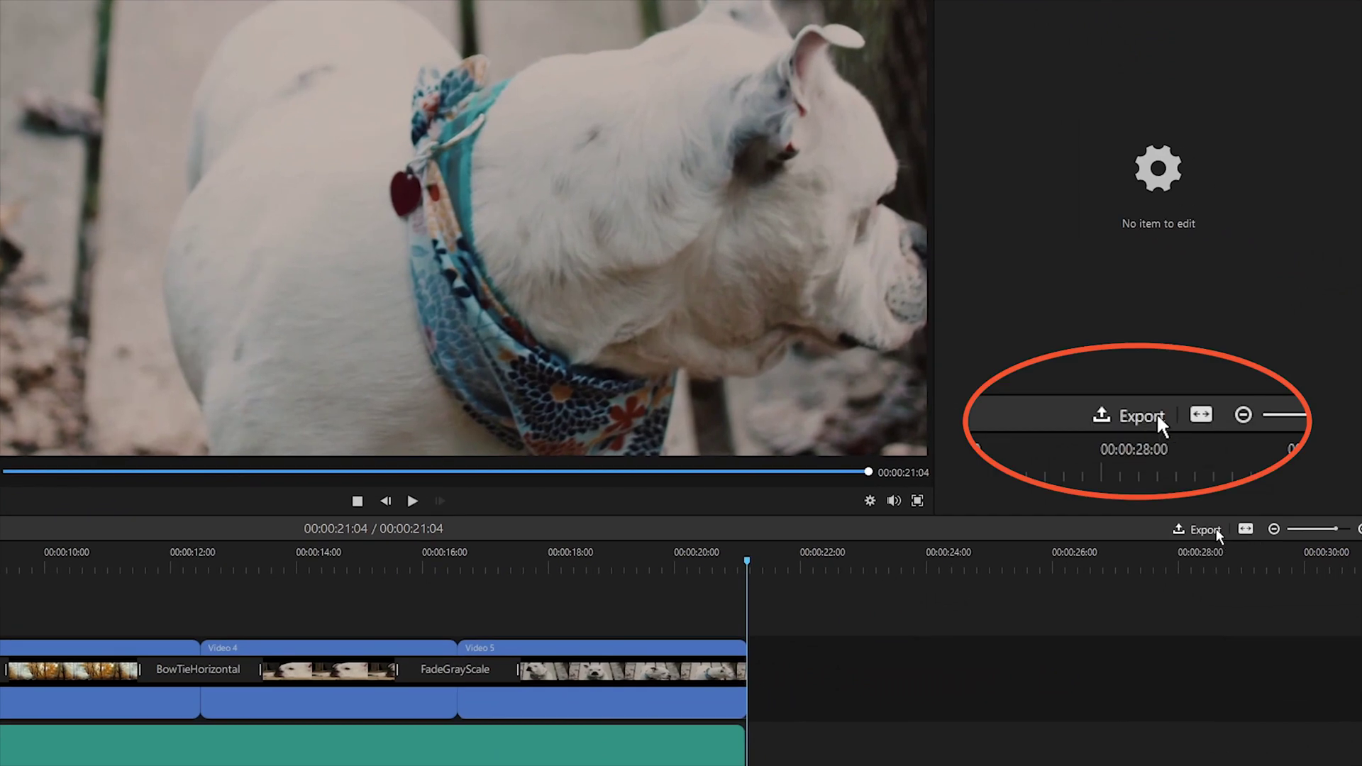
left_click(1216, 531)
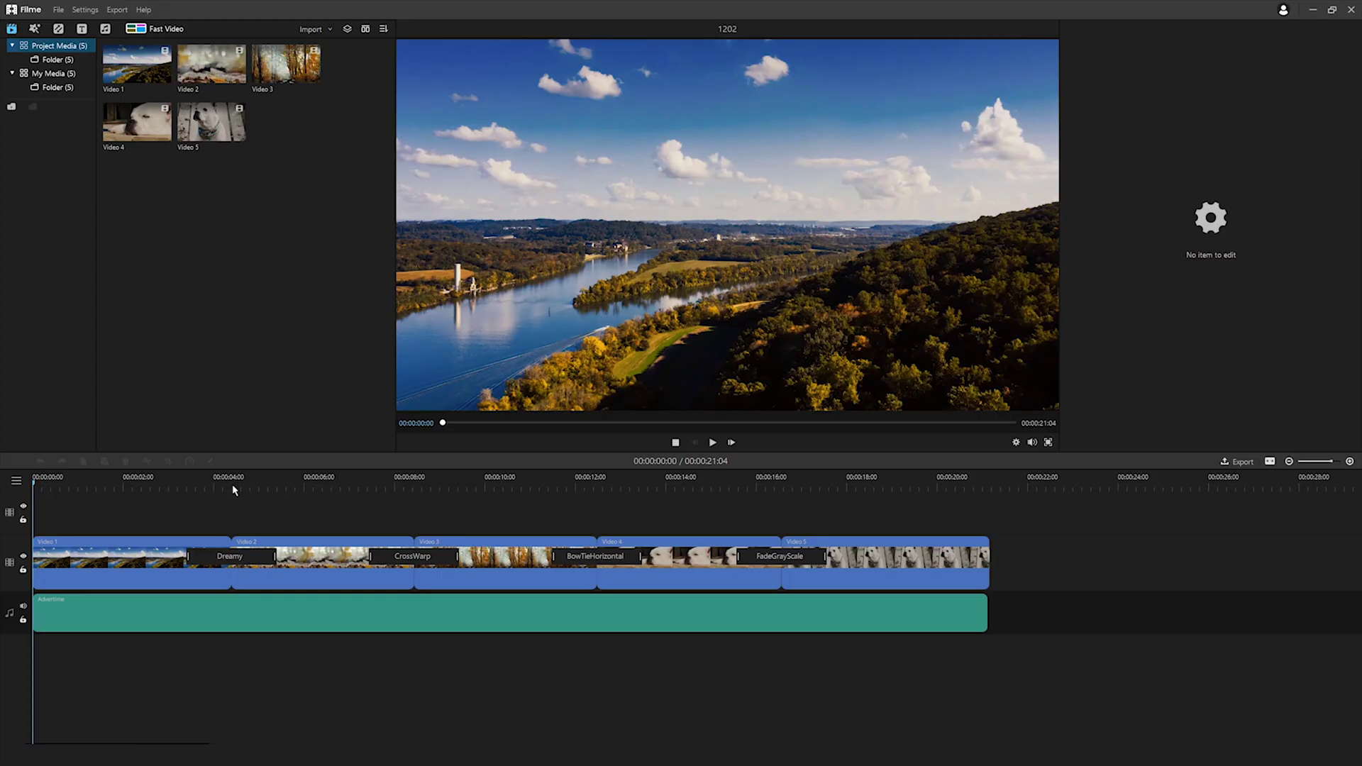
Lengthen the Dreamy transition between Video 1 and Video 2 to about 2.5 s and preview it
left_click(233, 486)
left_click(251, 558)
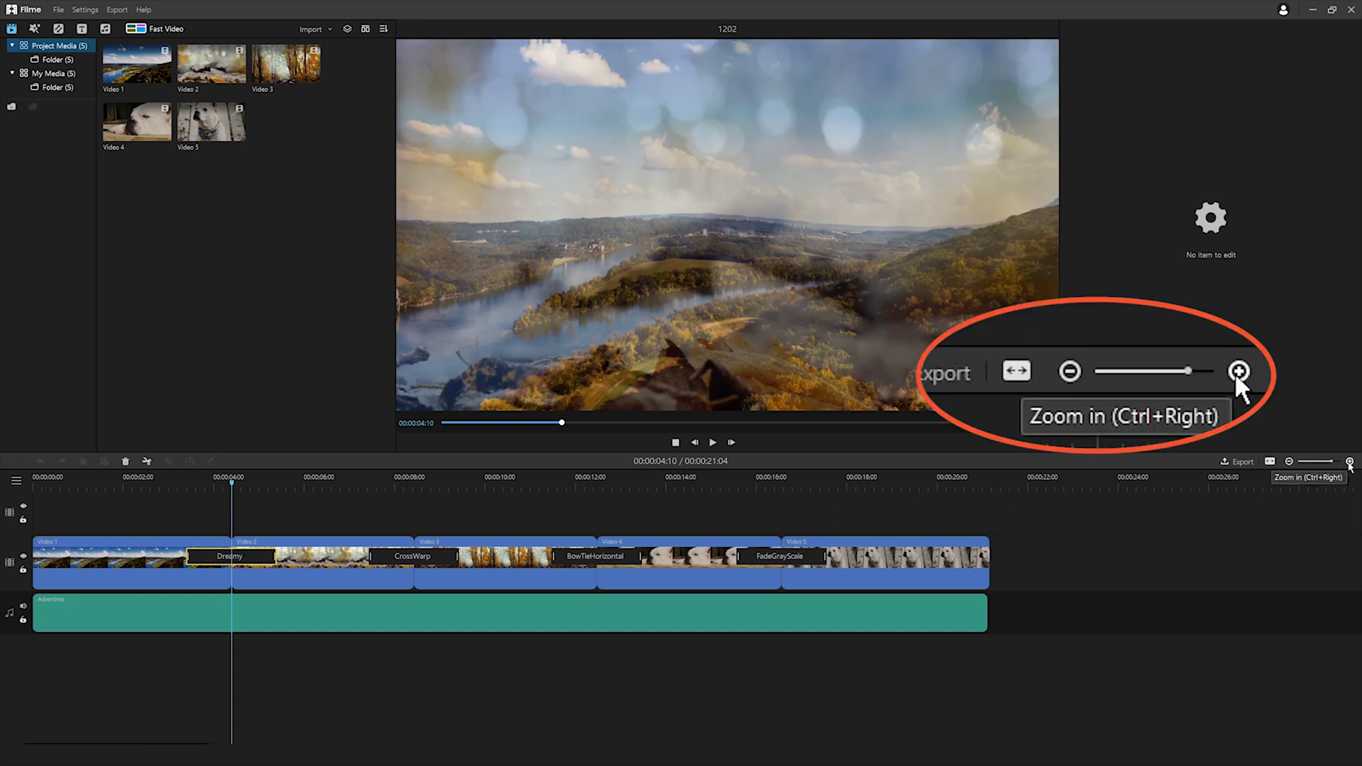
left_click(1350, 461)
left_click(1350, 461)
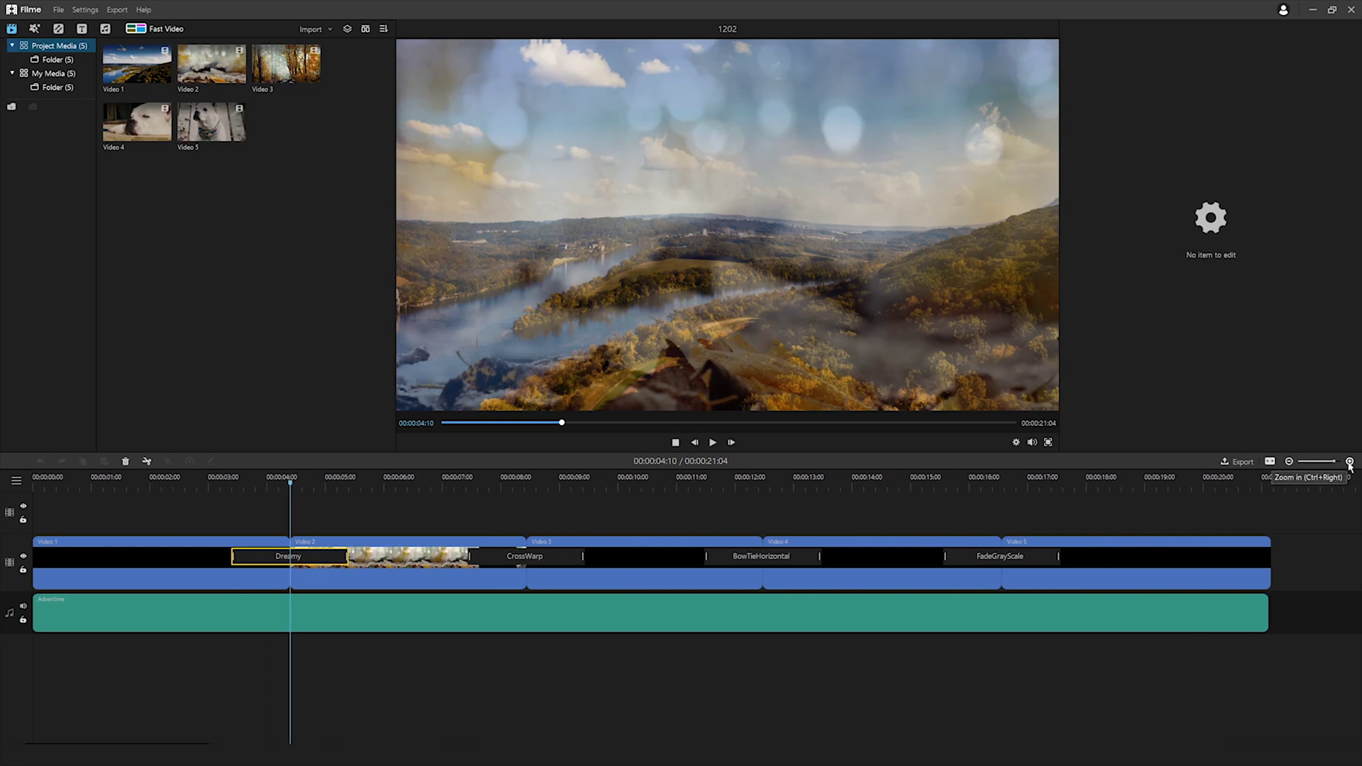
left_click(1350, 461)
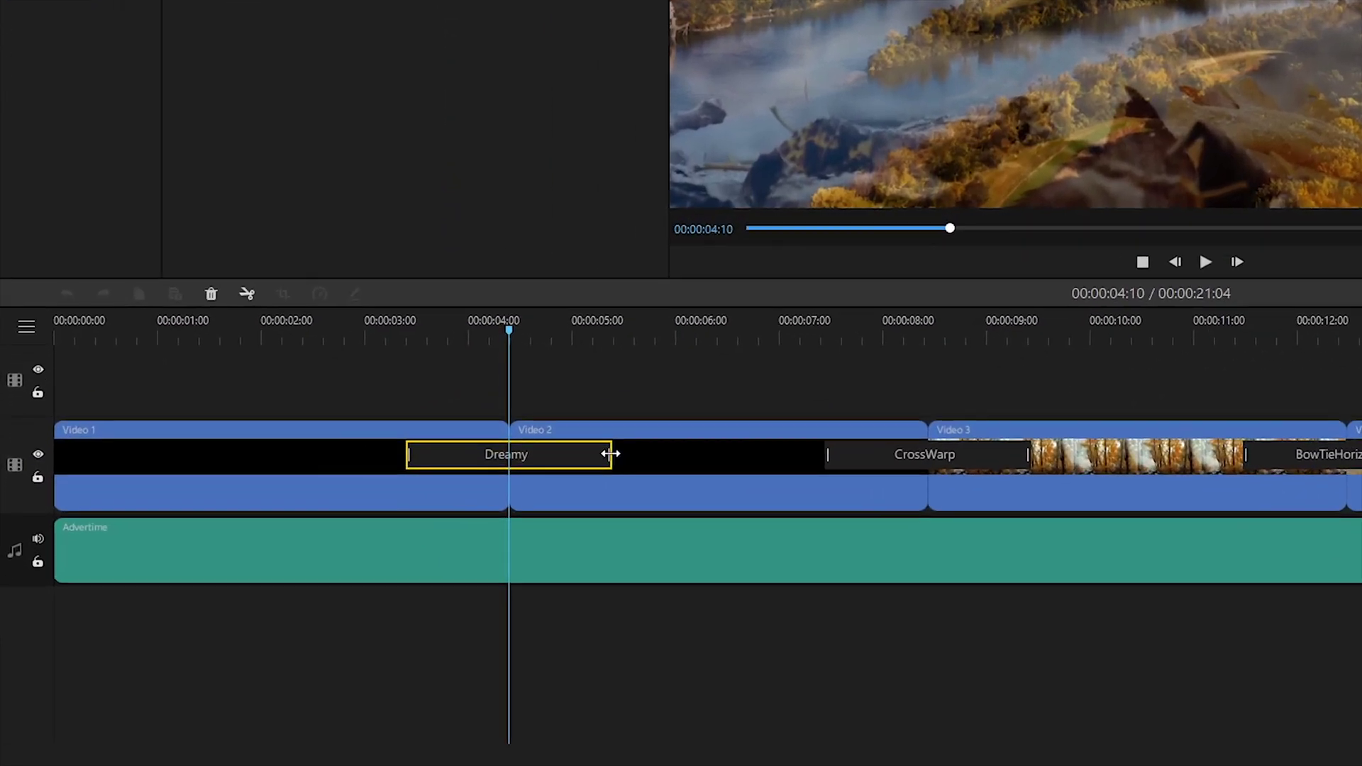
left_click_drag(620, 452, 649, 452)
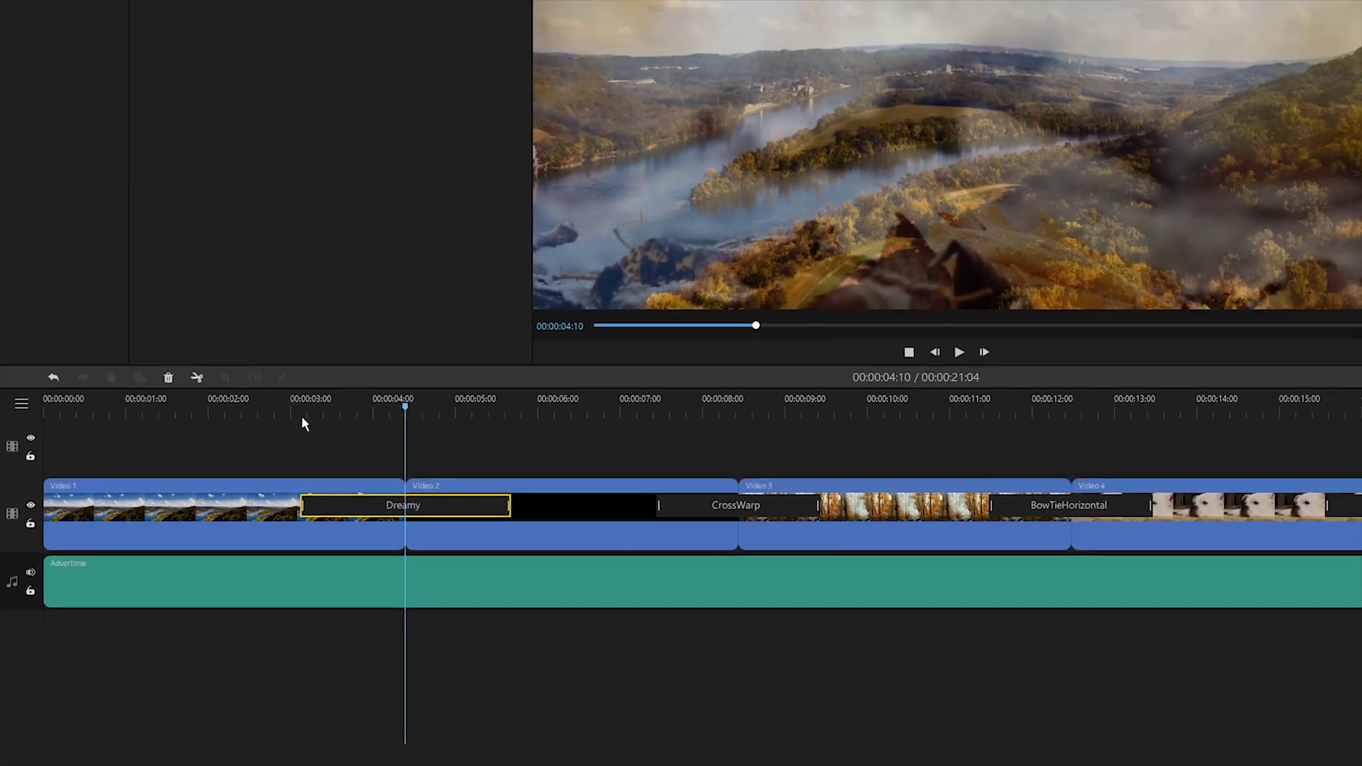
left_click(296, 414)
key("space")
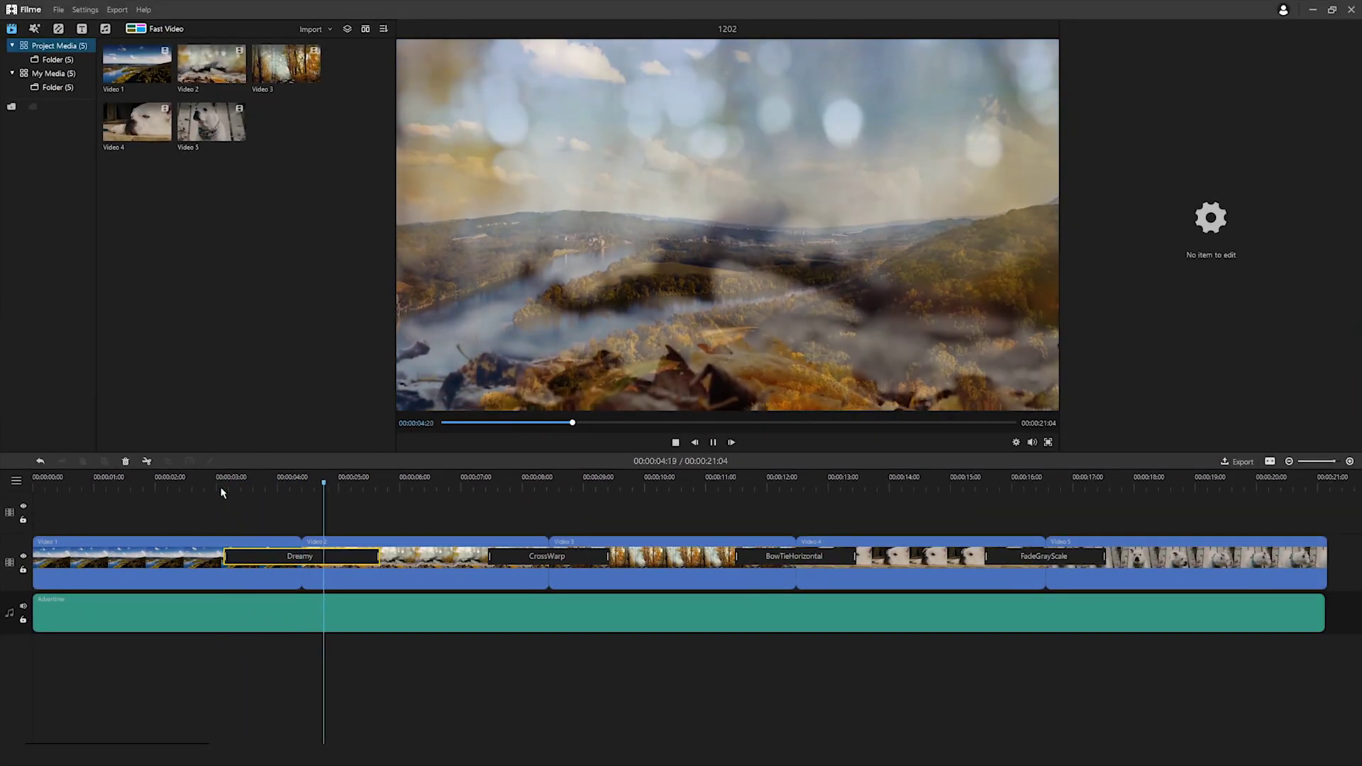
Pause the preview and delete the Dreamy transition between Video 1 and Video 2
key("space")
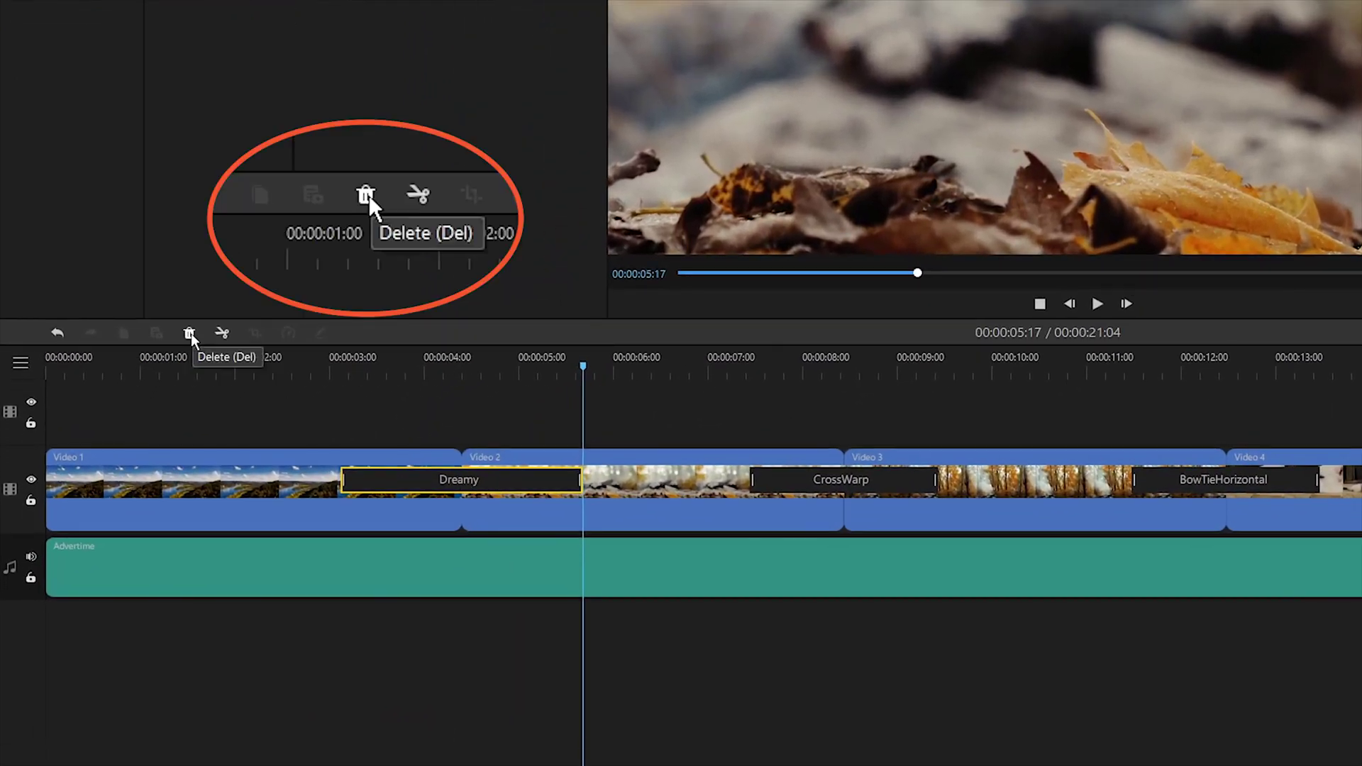
left_click(190, 334)
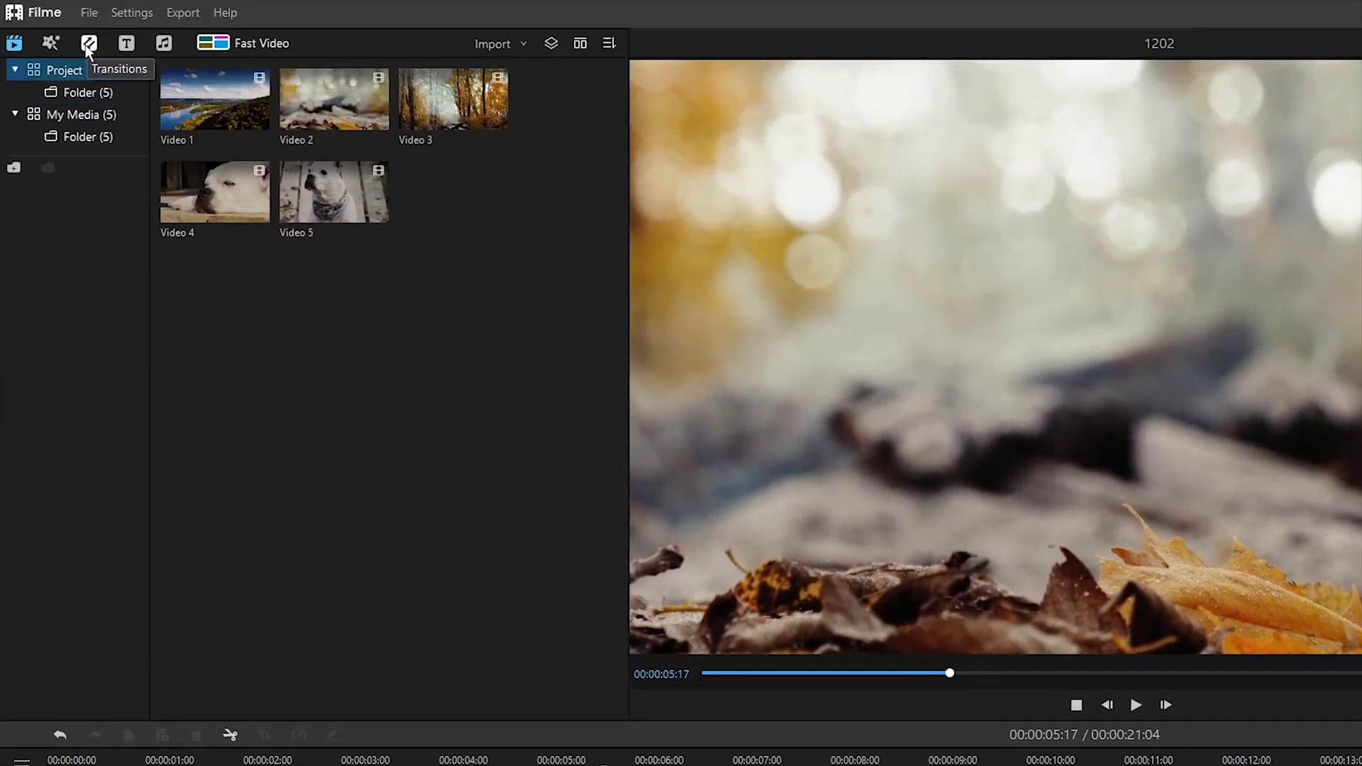
Mark the Dreamy, DreamyZoom and Fade transitions as favorites in the transitions library
left_click(88, 44)
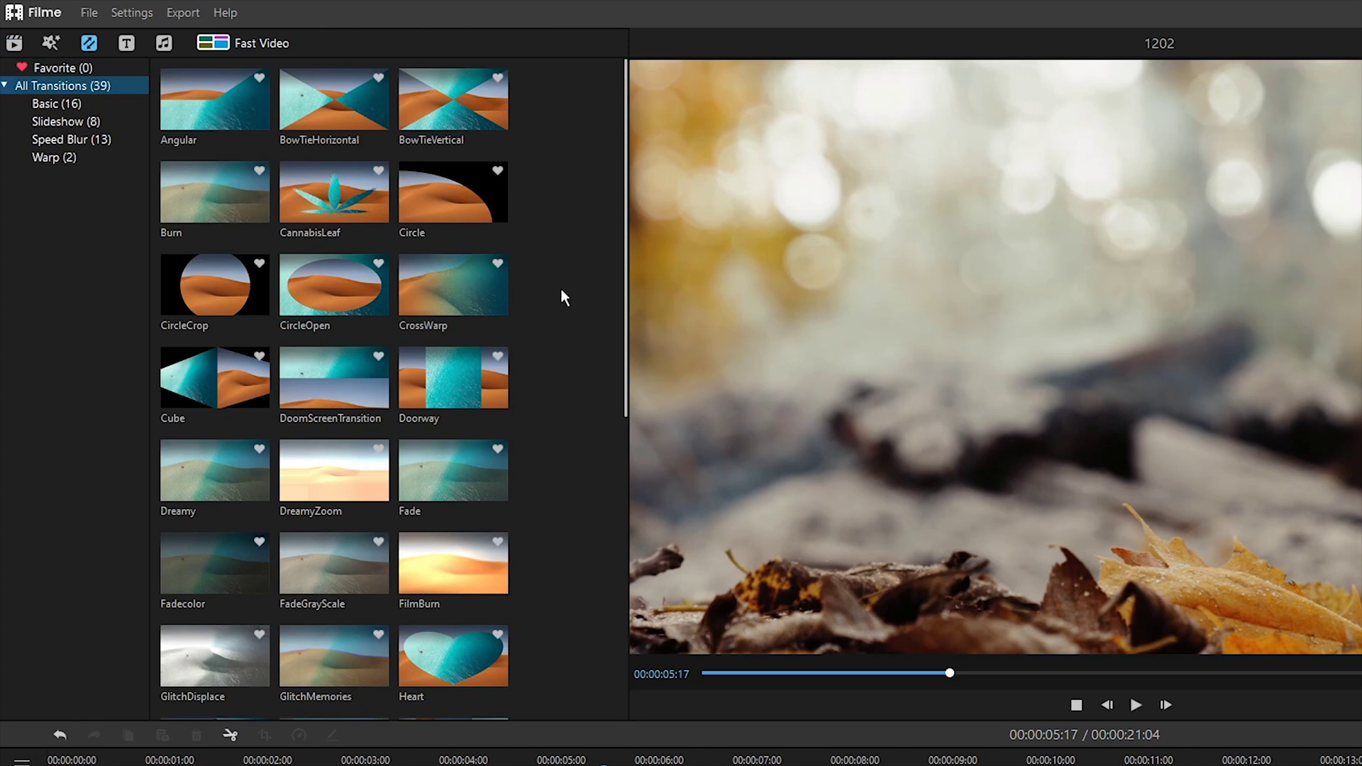
scroll(466, 369, "down", 1)
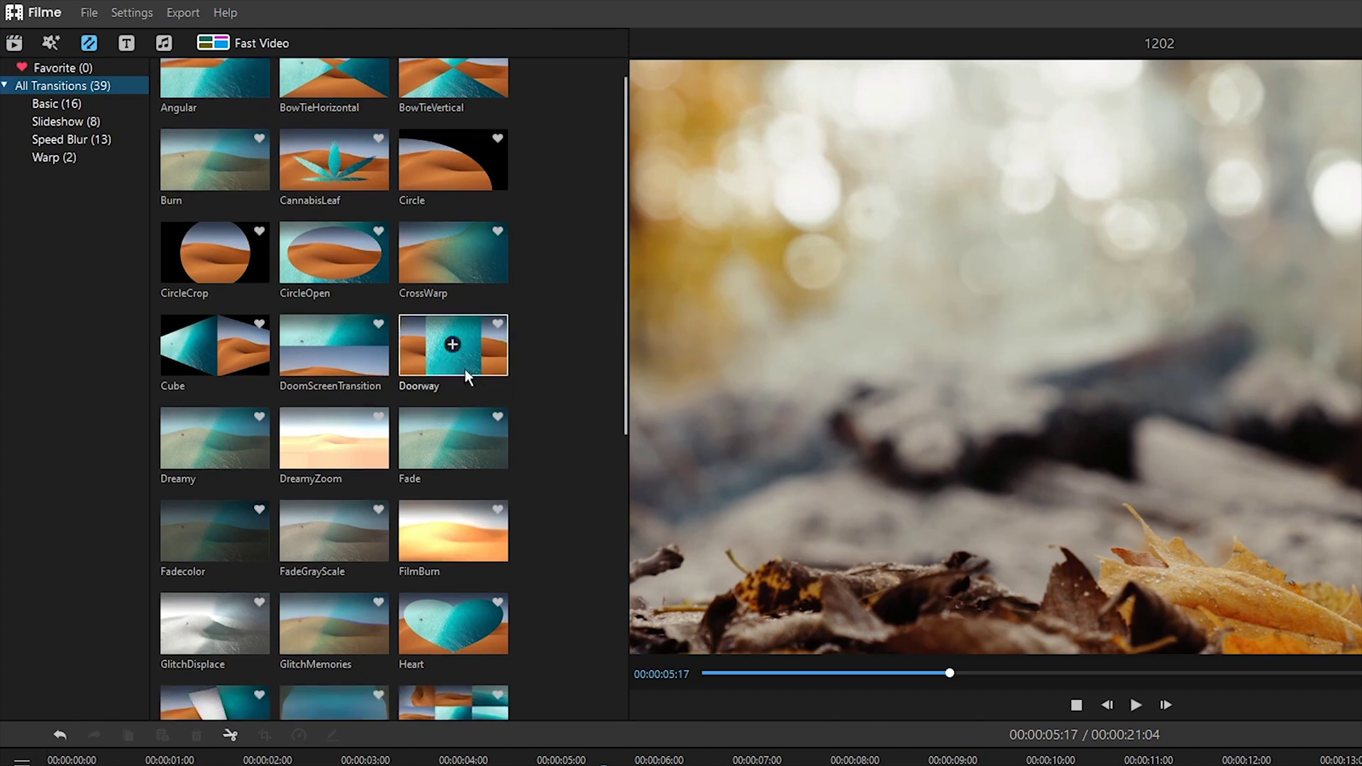
right_click(234, 449)
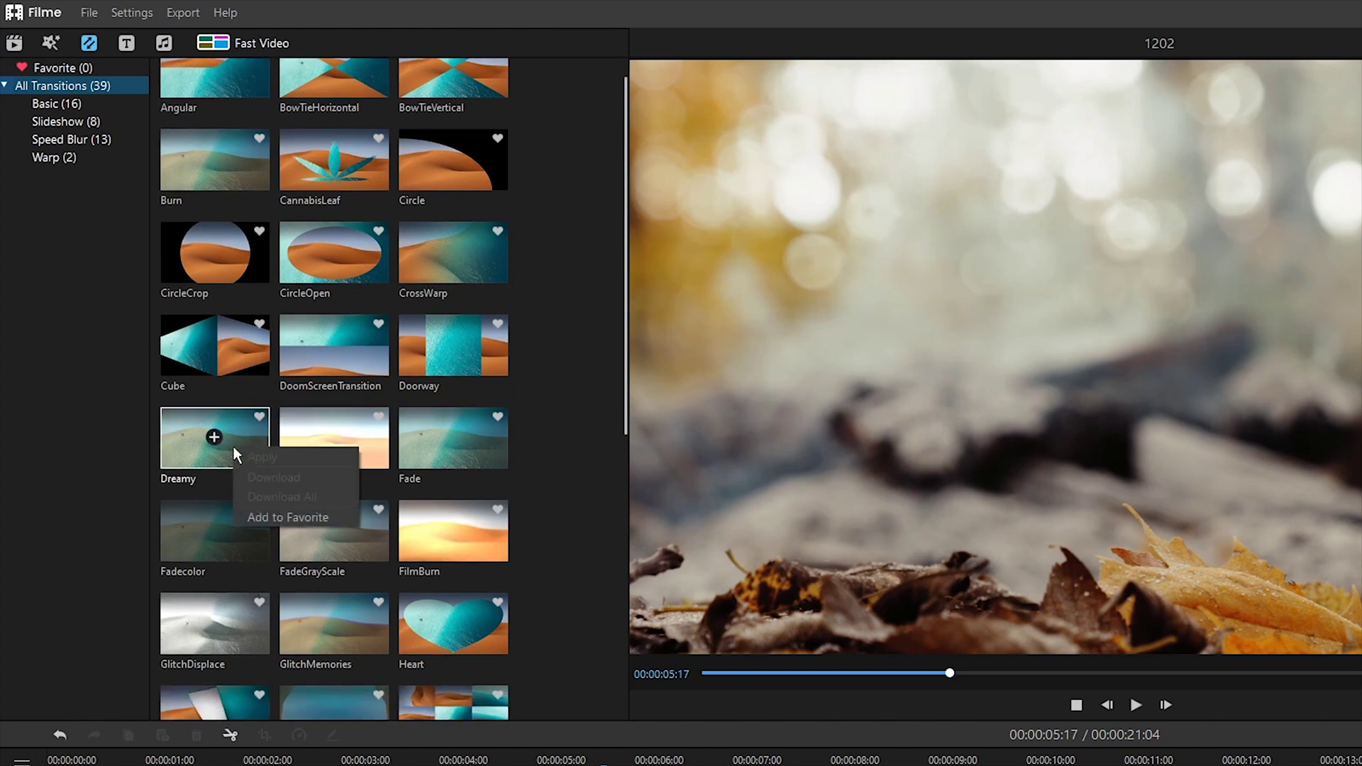
left_click(338, 525)
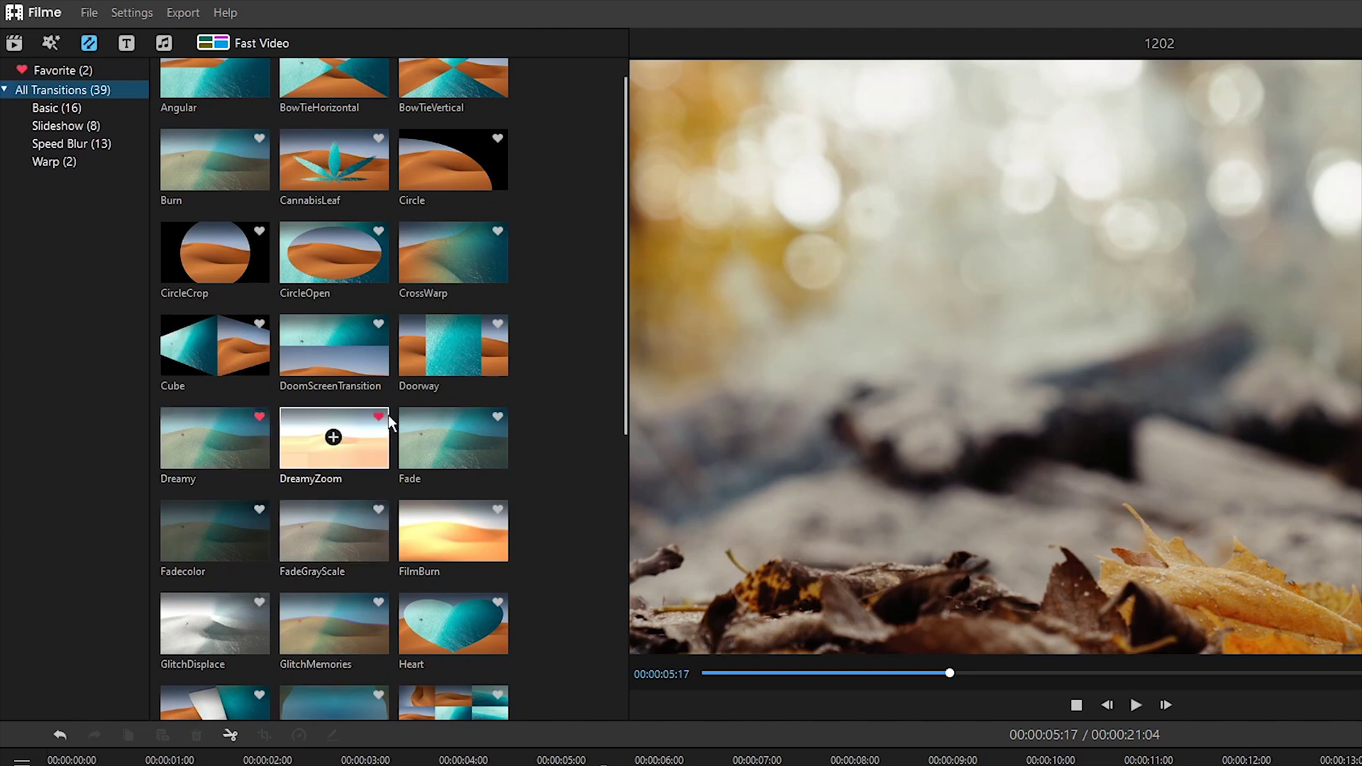
left_click(498, 416)
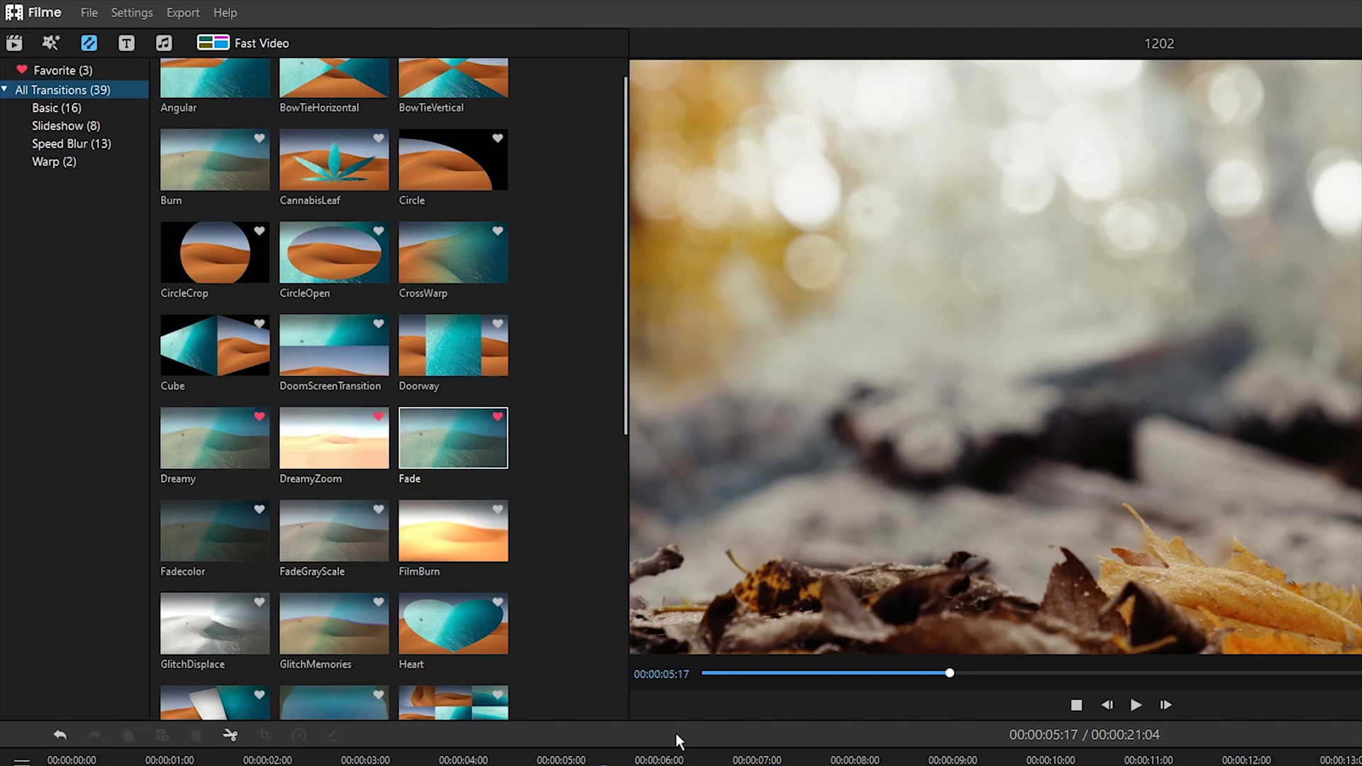